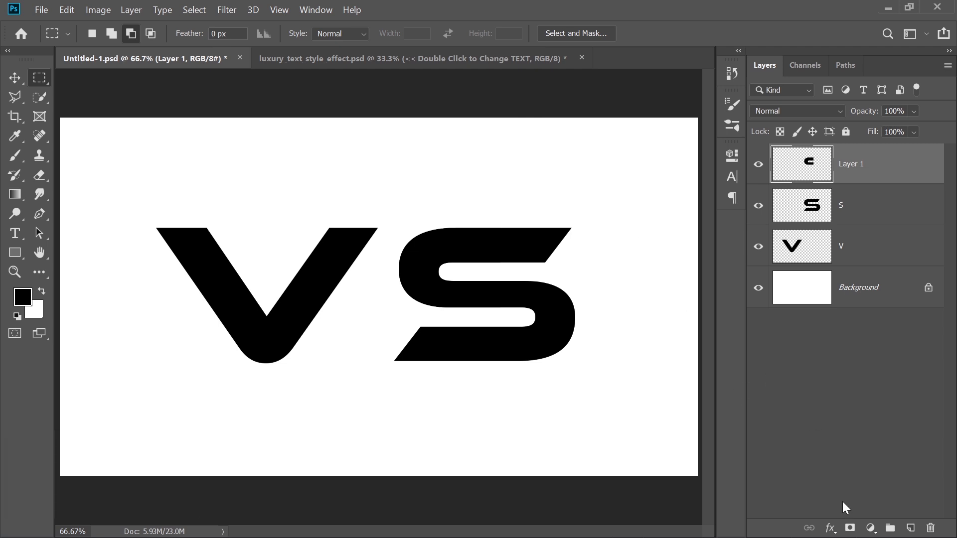
Apply a red Color Overlay at 100% opacity to Layer 1, the upper curve of the S, and collapse its effects list.
left_click(829, 529)
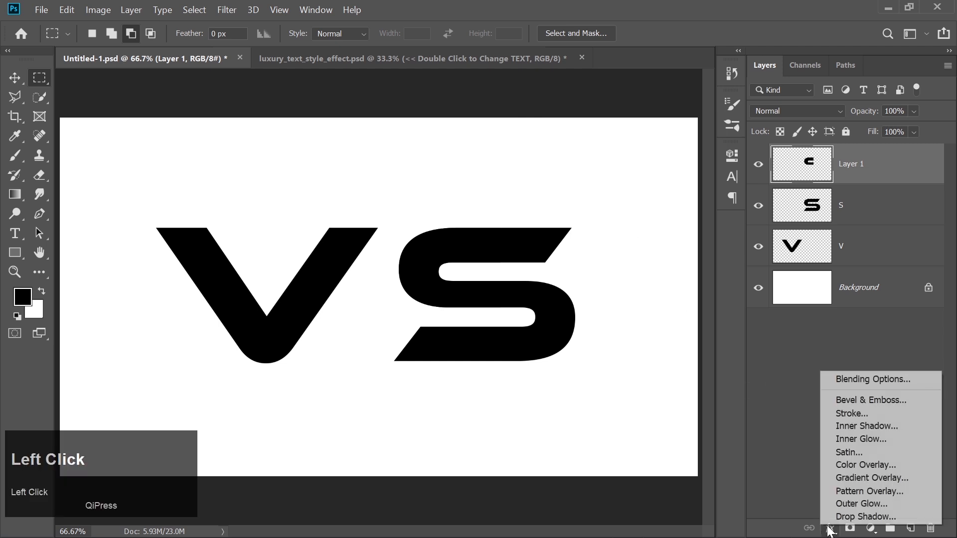
left_click(838, 468)
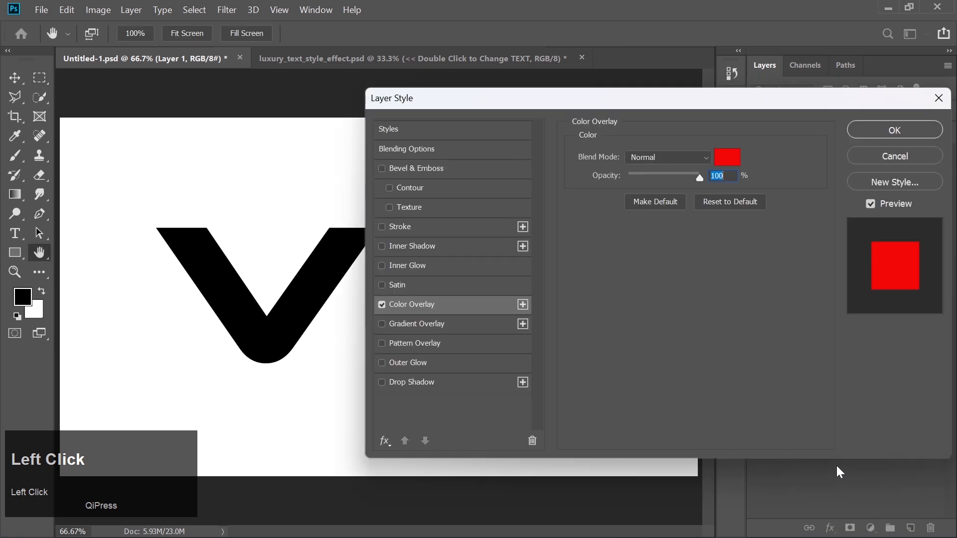
left_click(875, 129)
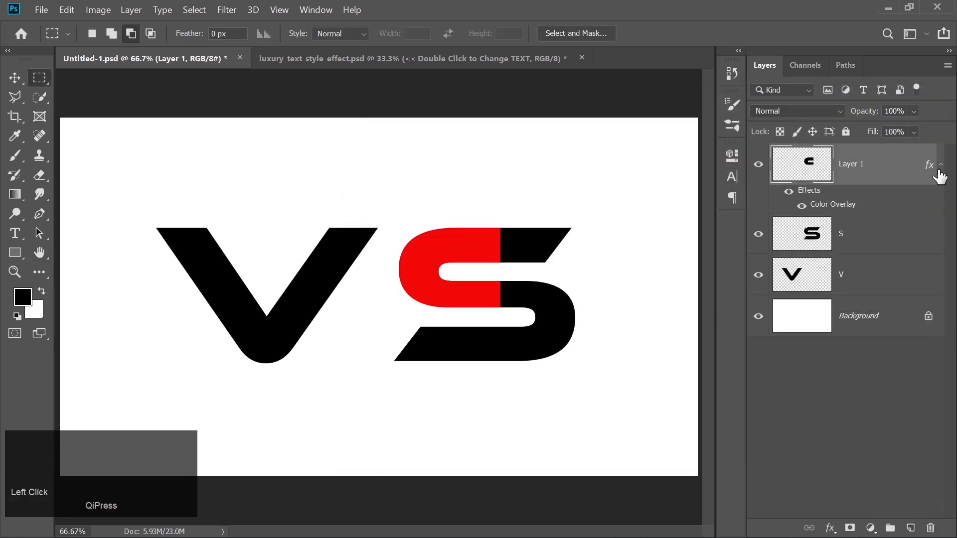
left_click(938, 168)
Delete the upper curved part of the letter on the S layer, beneath the red piece, and clear the selection.
left_click(870, 214)
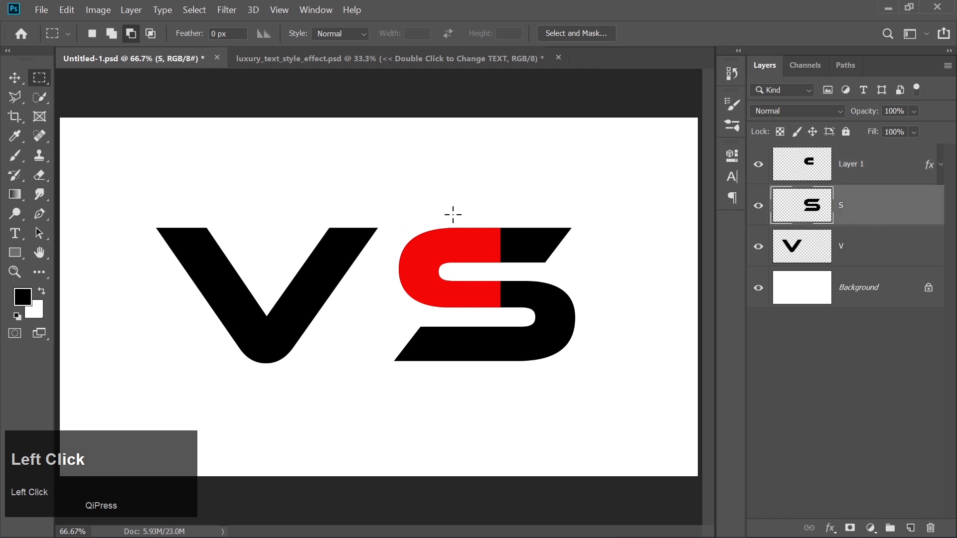
left_click_drag(392, 223, 500, 324)
key("Delete")
key("ctrl+d")
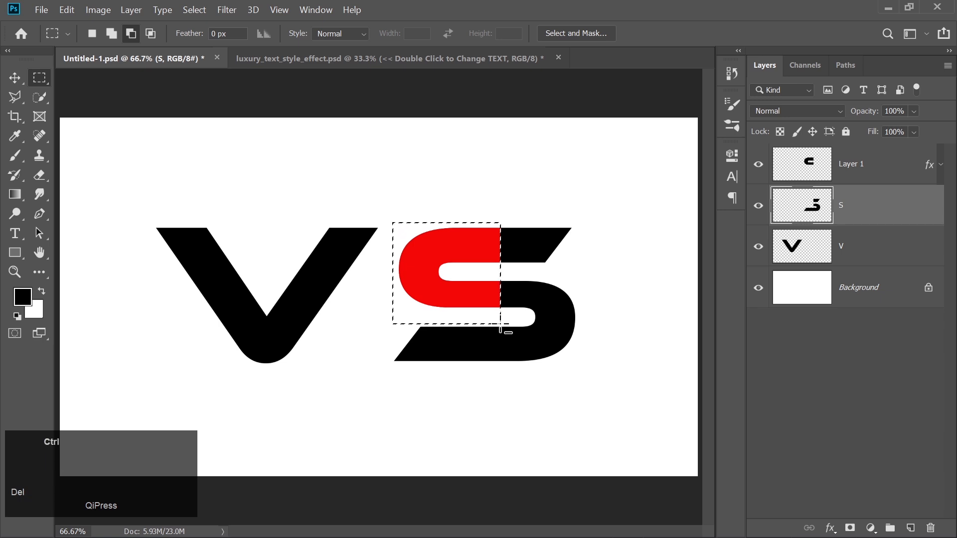
Nudge the remaining black part of the S slightly left with the Move tool.
left_click(12, 83)
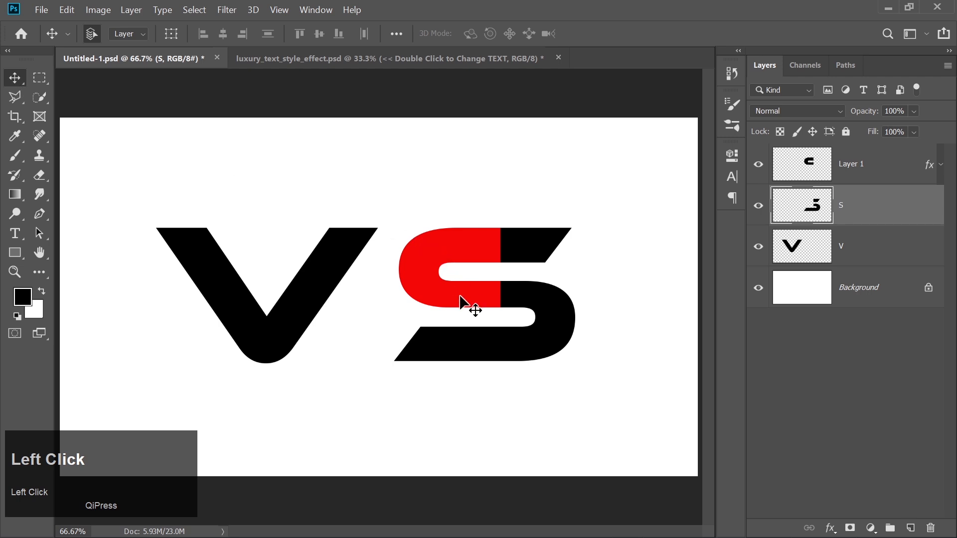
key("Left")
key("Left")
key("Left")
key("Left")
key("Left")
key("Left")
key("Left")
key("Left")
key("Left")
key("Left")
key("Left")
key("Left")
key("Left")
key("Left")
key("Left")
key("Left")
key("Left")
key("Left")
key("Left")
key("Left")
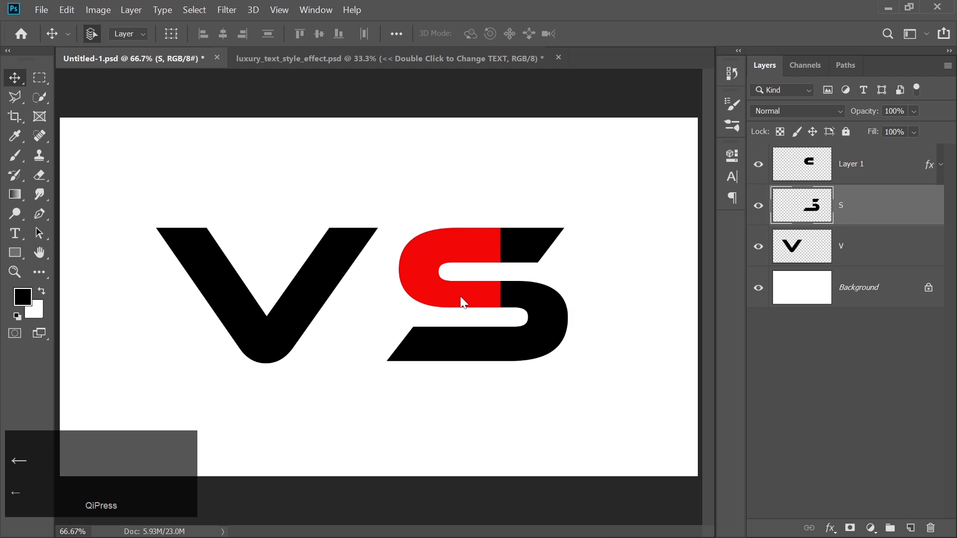
Move the red curve on Layer 1 left until it overlaps the right arm of the V.
left_click(836, 178)
key("shift+Left")
key("shift+Left")
key("shift+Left")
key("shift+Left")
key("shift+Left")
key("shift+Left")
key("shift+Left")
key("shift+Left")
key("shift+Left")
key("shift+Left")
key("shift+Left")
key("shift+Left")
key("shift+Left")
key("shift+Left")
key("shift+Left")
key("shift+Left")
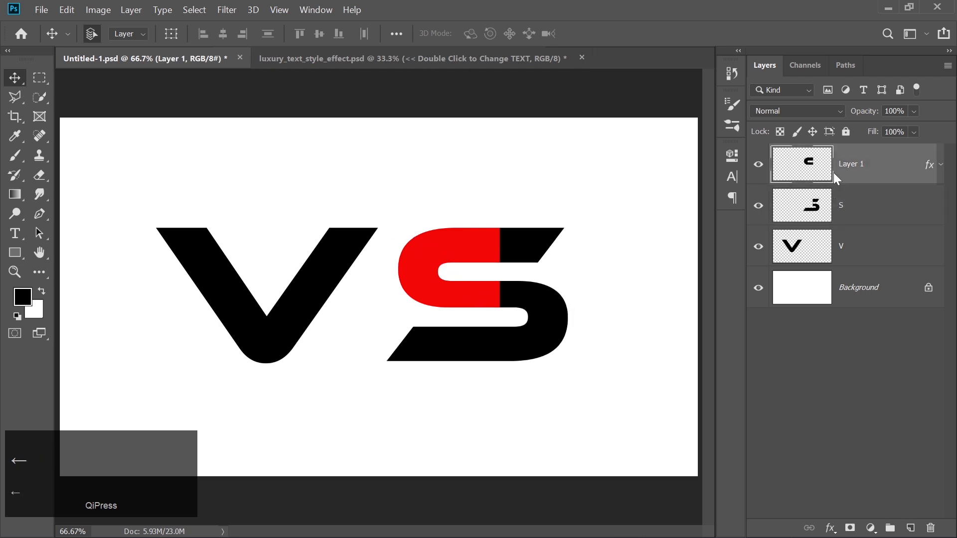
key("shift+Left")
key("shift+Left")
key("shift+Left")
key("shift+Left")
key("shift+Left")
key("shift+Left")
key("shift+Left")
key("shift+Left")
key("shift+Left")
key("shift+Left")
key("shift+Left")
key("shift+Left")
key("shift+Left")
key("shift+Left")
key("shift+Left")
key("shift+Left")
key("shift+Left")
key("shift+Left")
key("shift+Left")
key("shift+Left")
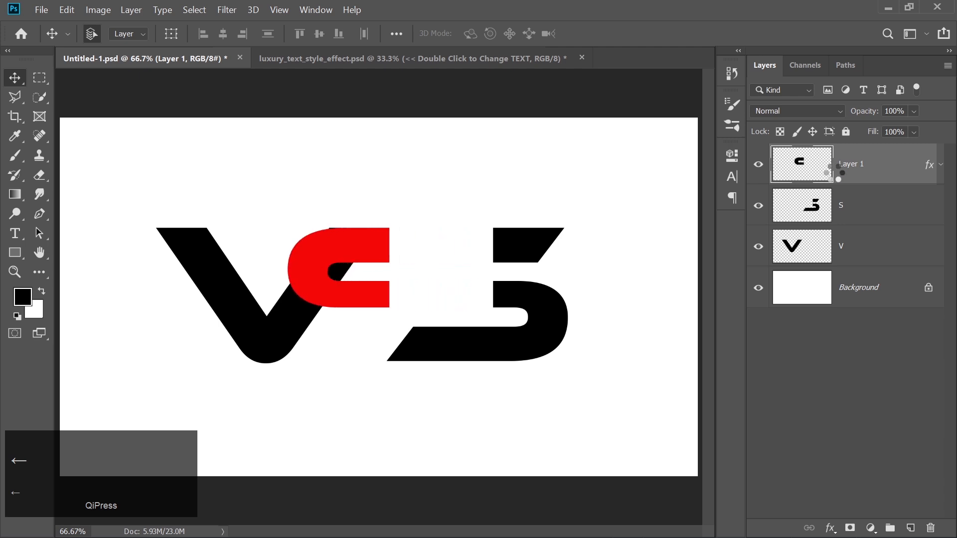
key("Right")
key("Right")
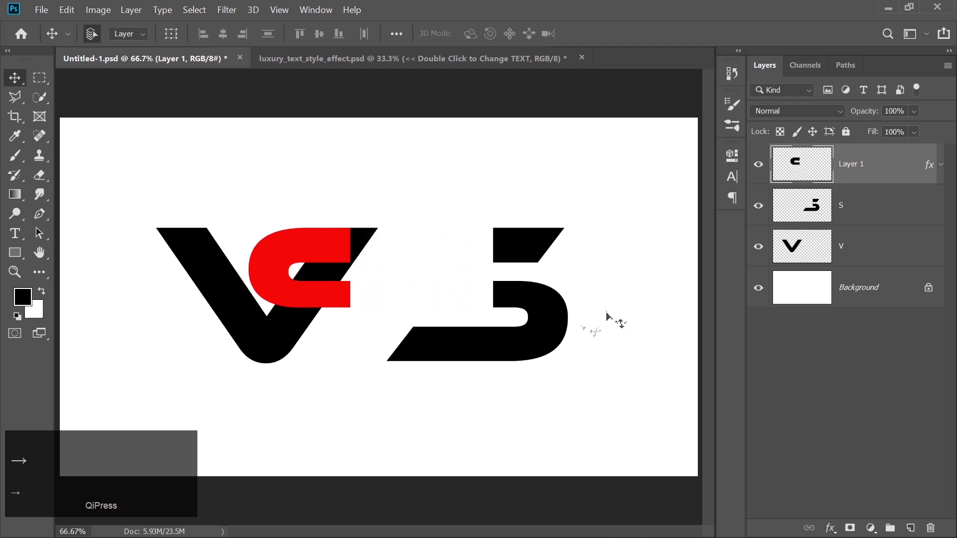
Move the black part on the S layer left until its lower tip sits close beside the V.
key("alt+bracketleft")
key("shift+Left")
key("shift+Left")
key("shift+Left")
key("shift+Left")
key("shift+Left")
key("shift+Left")
key("shift+Left")
key("shift+Left")
key("shift+Left")
key("shift+Left")
key("shift+Left")
key("shift+Left")
key("shift+Left")
key("shift+Left")
key("shift+Left")
key("shift+Left")
key("shift+Left")
key("shift+Left")
key("shift+Left")
key("shift+Left")
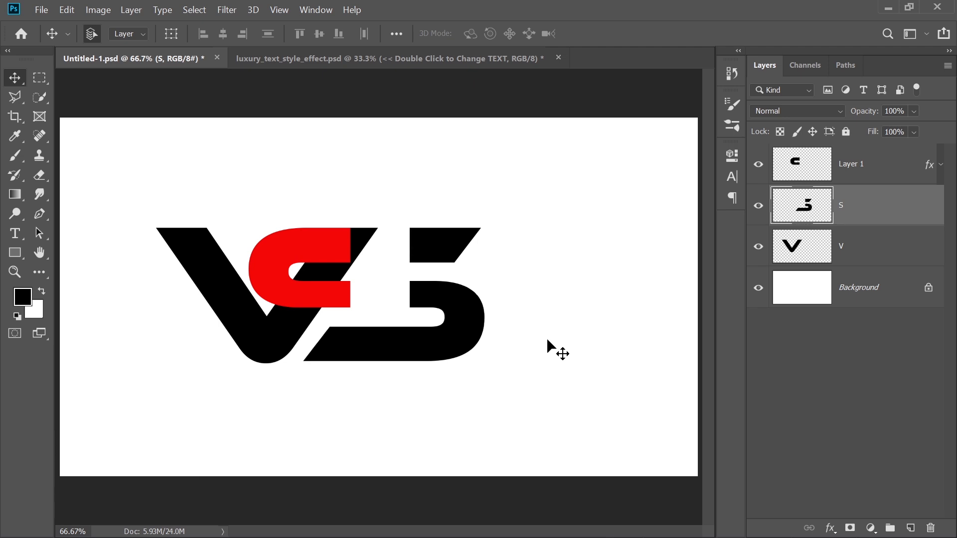
Erase a thin rectangular band from the V's right arm along the red piece's lower bar, then deselect.
left_click(852, 259)
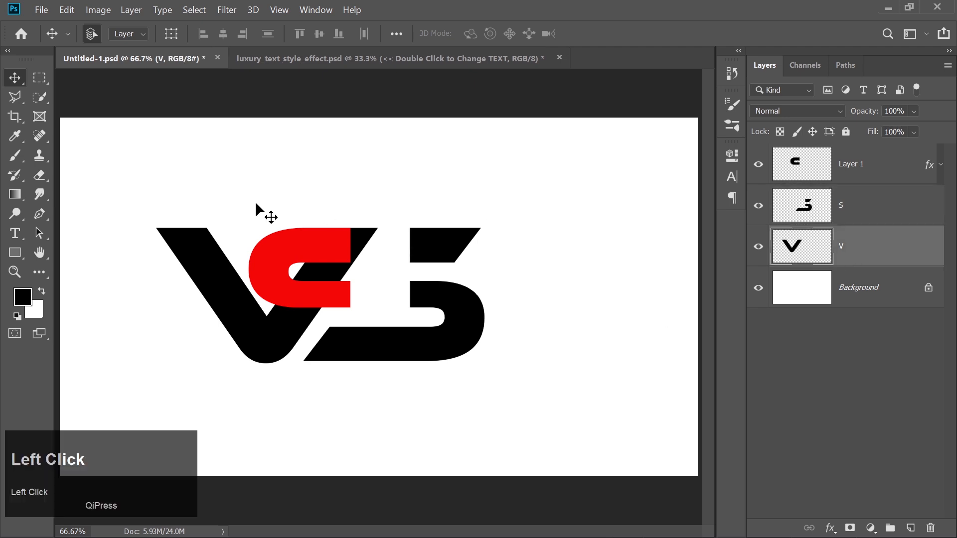
left_click(39, 77)
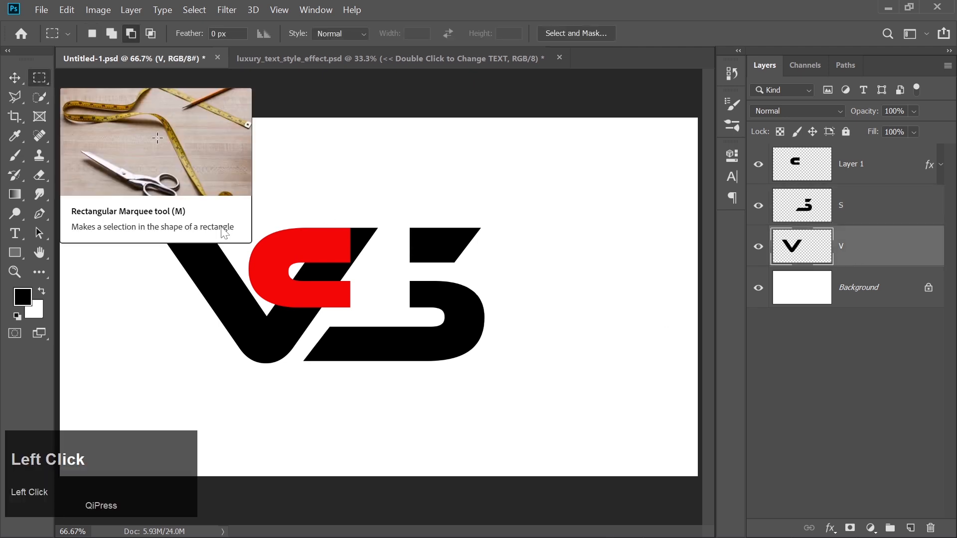
left_click_drag(277, 273, 348, 296)
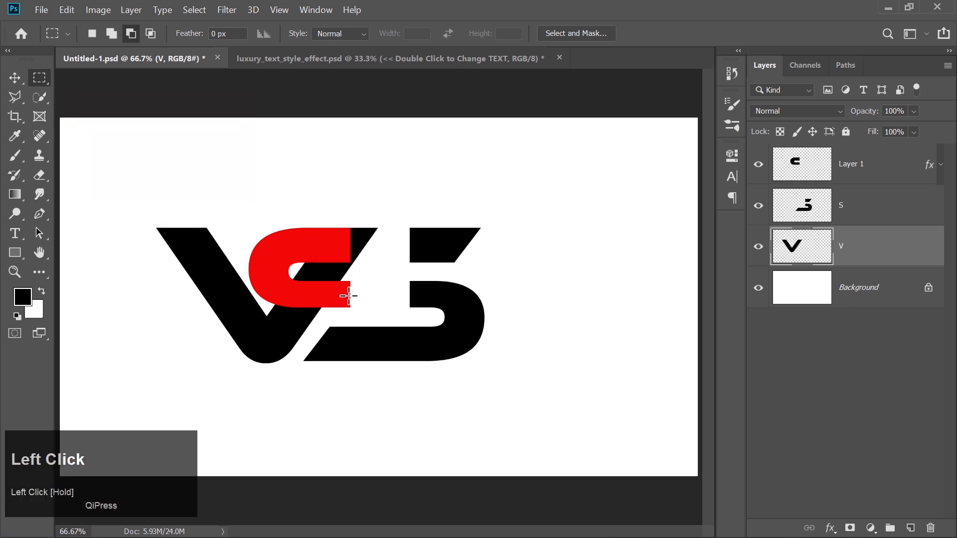
left_click(39, 175)
left_click_drag(299, 277, 369, 287)
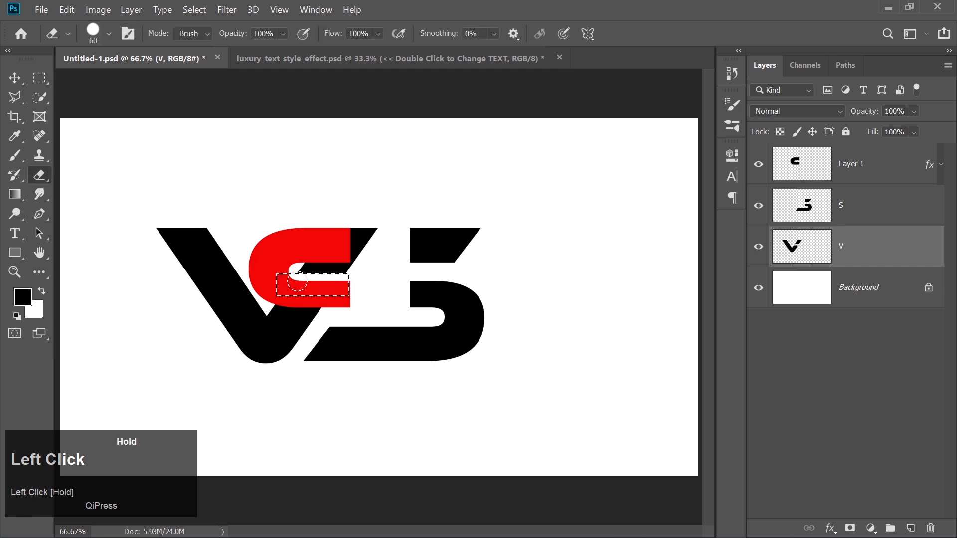
key("ctrl+d")
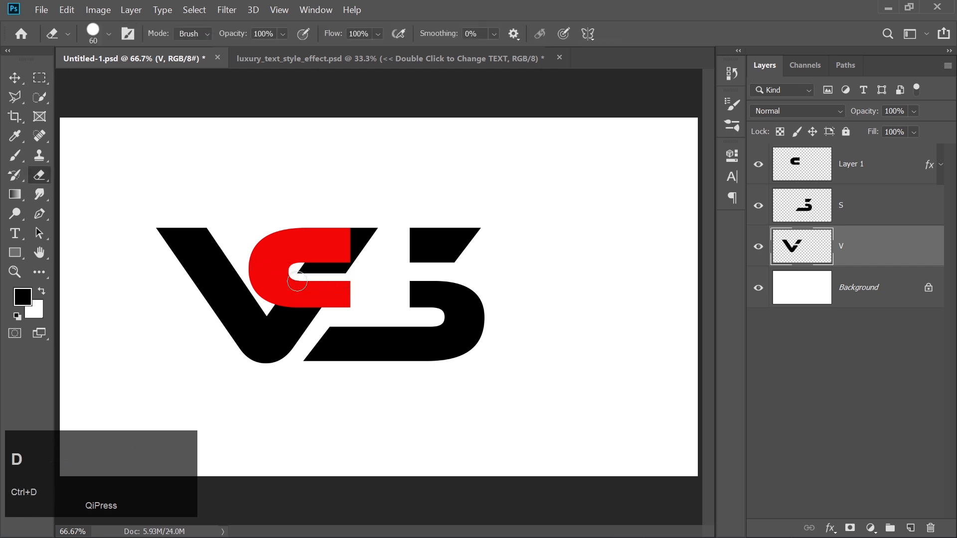
Select the detached upper part of the V's right arm with a rectangular marquee and copy it to a new layer.
left_click(47, 82)
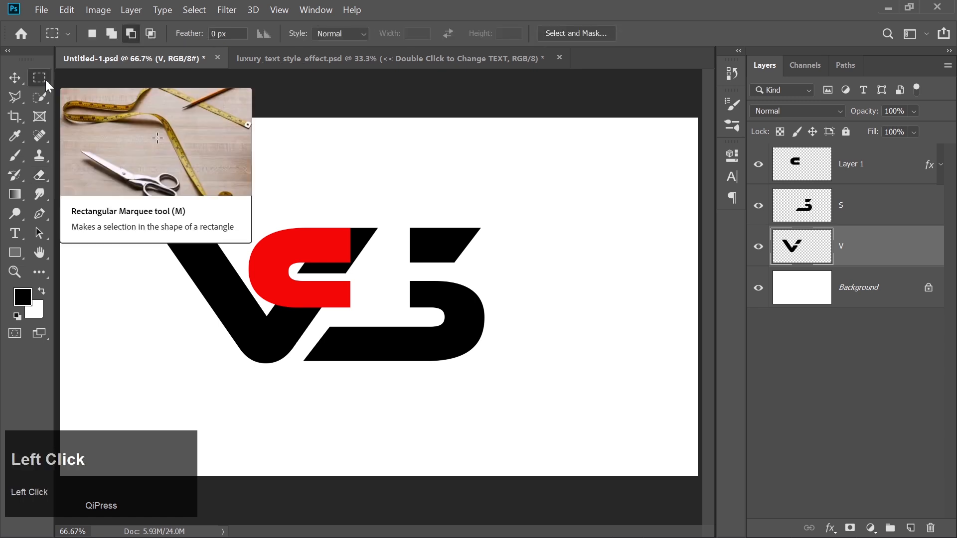
left_click(292, 219)
left_click_drag(292, 219, 384, 277)
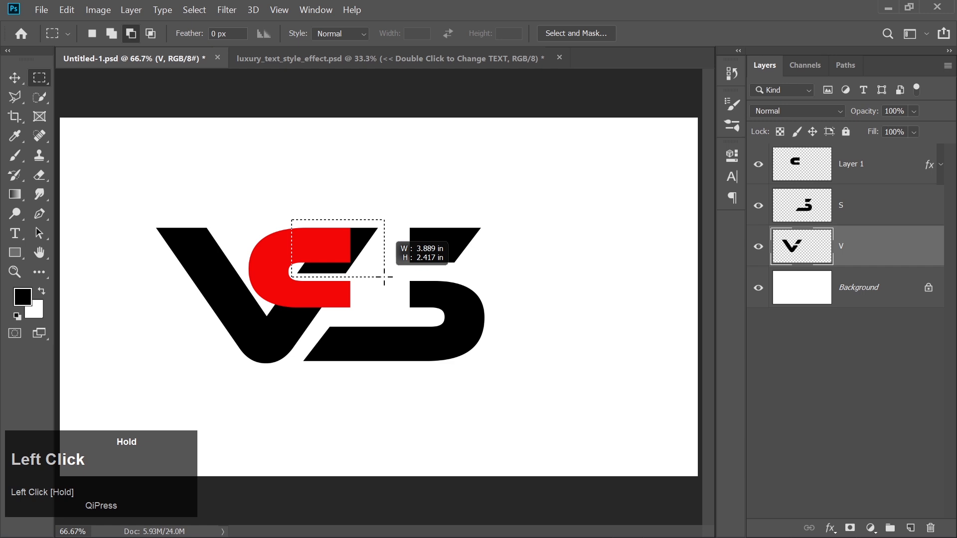
left_click(384, 277)
right_click(321, 233)
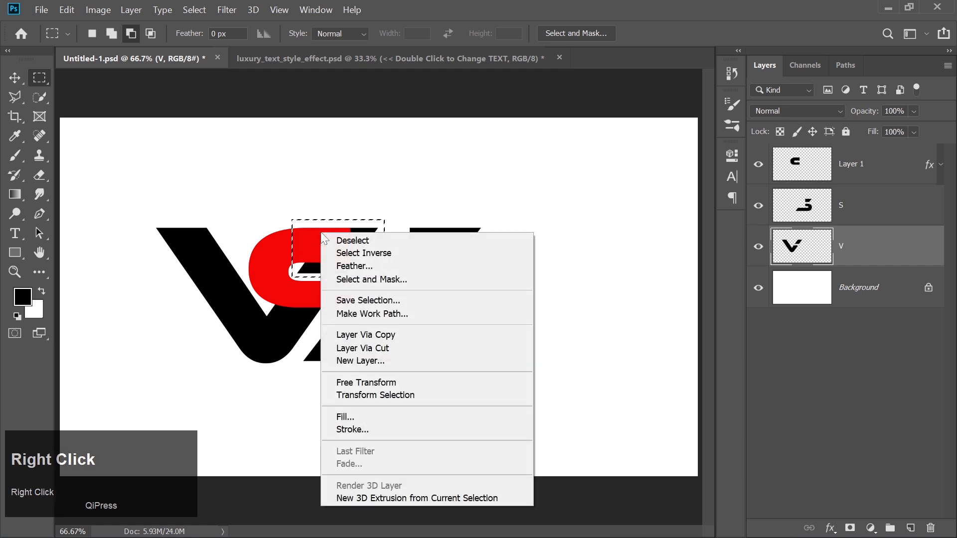
left_click(354, 334)
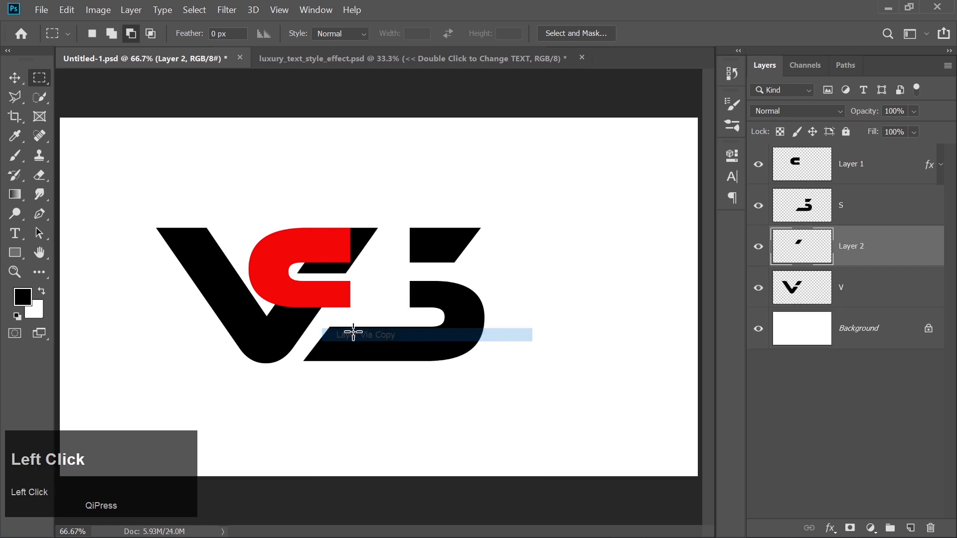
Load the outline of the copied arm piece on Layer 2 as a selection and expand it slightly.
left_click(794, 259, "ctrl")
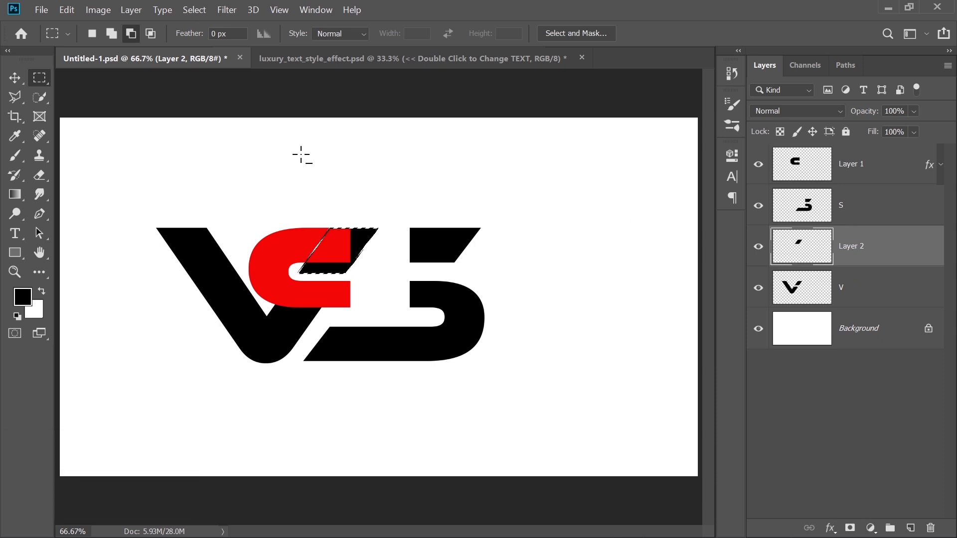
left_click(194, 10)
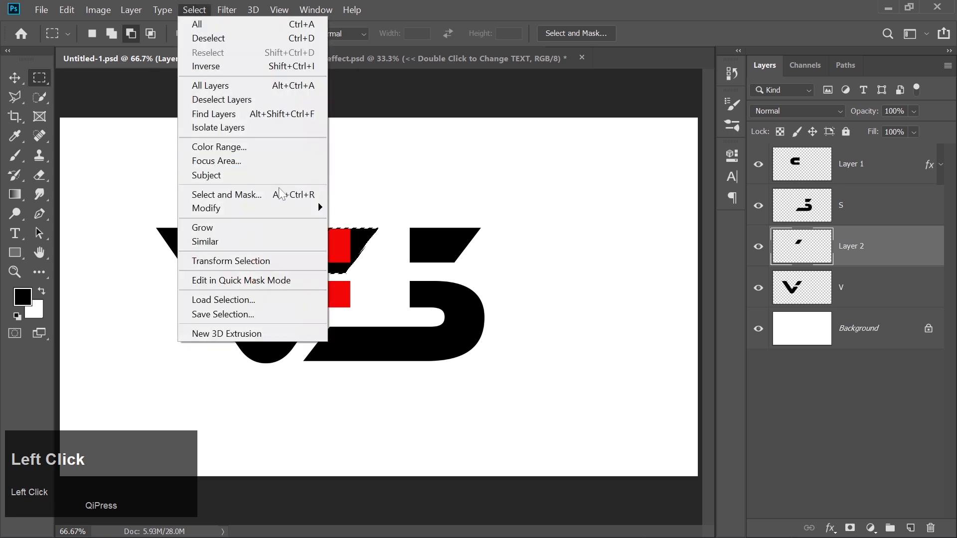
mouse_move(286, 209)
left_click(376, 238)
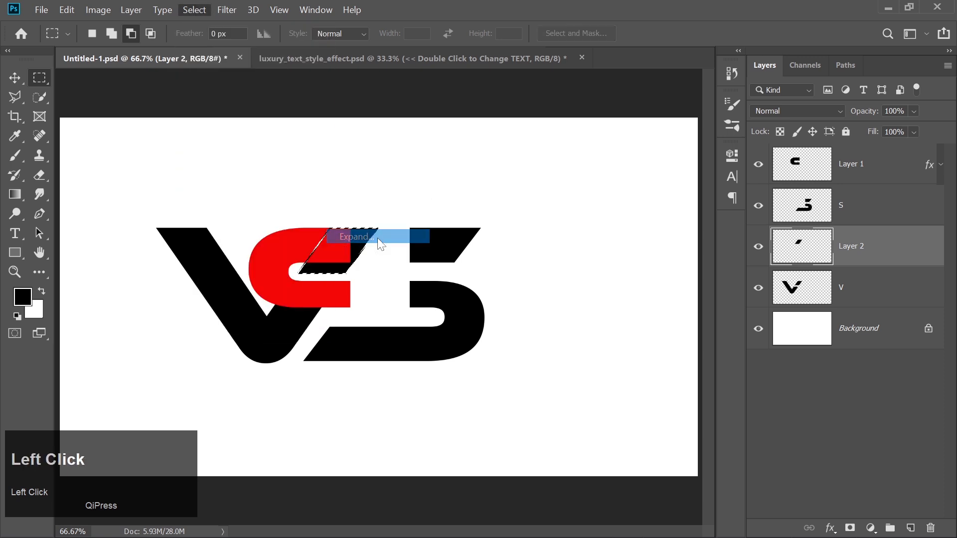
left_click(653, 192)
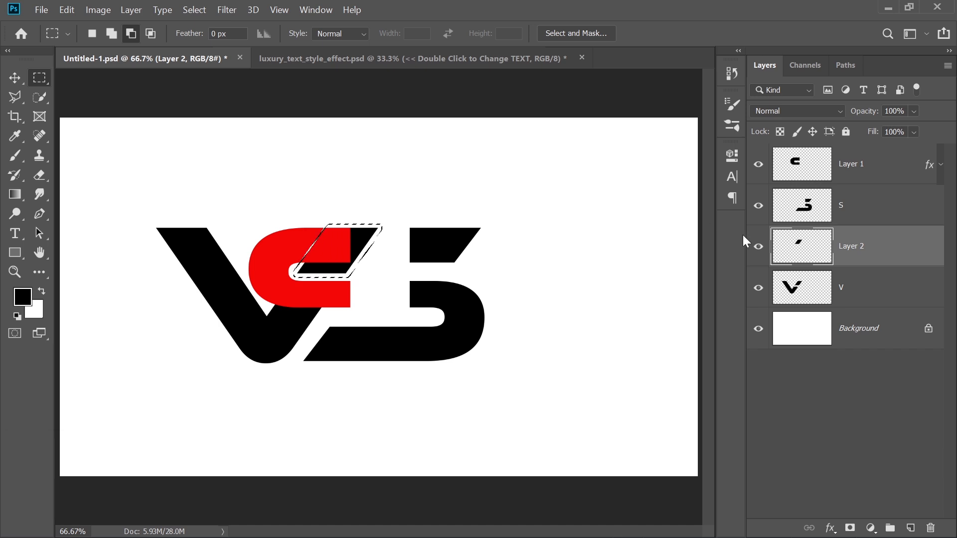
Delete the expanded selection's area from the red curve on Layer 1 and clear the selection.
left_click(802, 177)
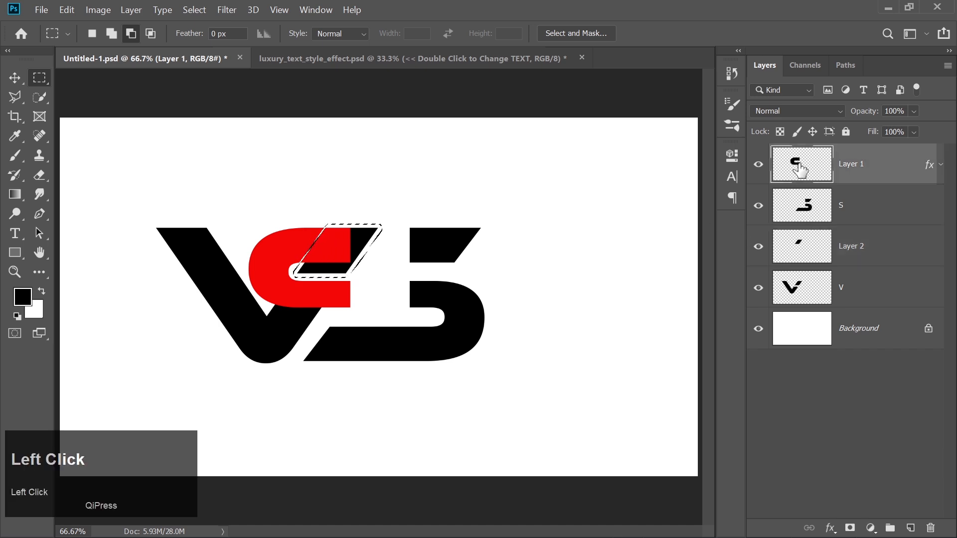
key("Delete")
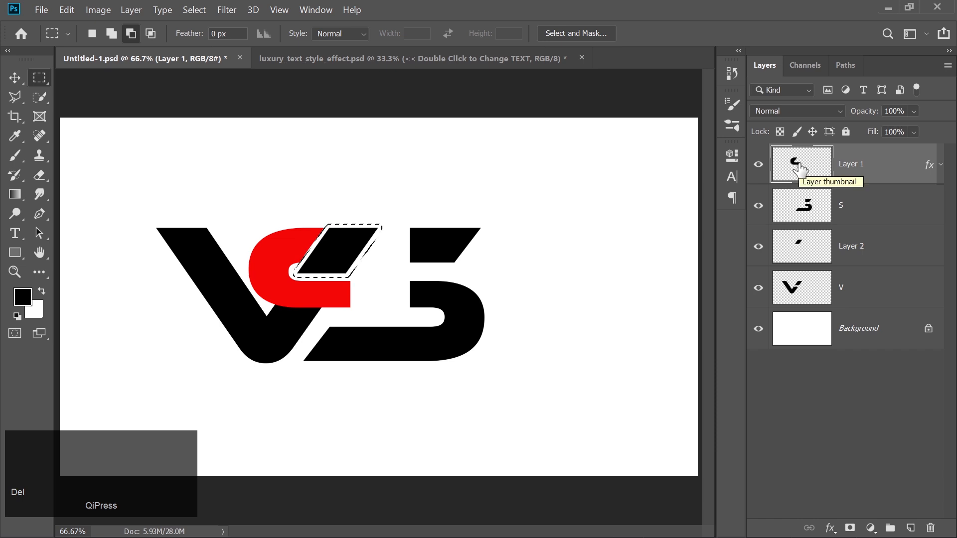
key("ctrl")
key("ctrl+d")
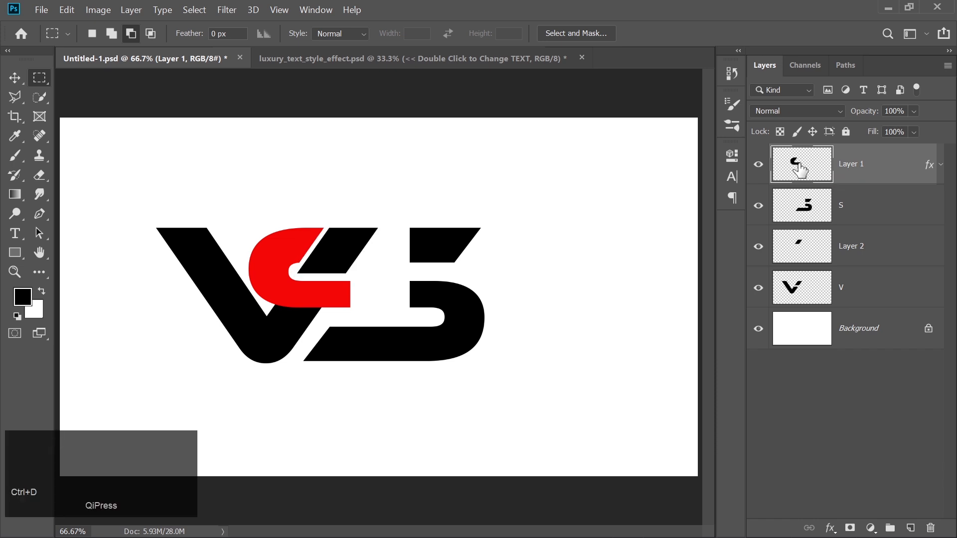
Draw a rectangle about 232 by 104 px bridging the V's upper arm piece and the S's upper bar.
key("ctrl+equal")
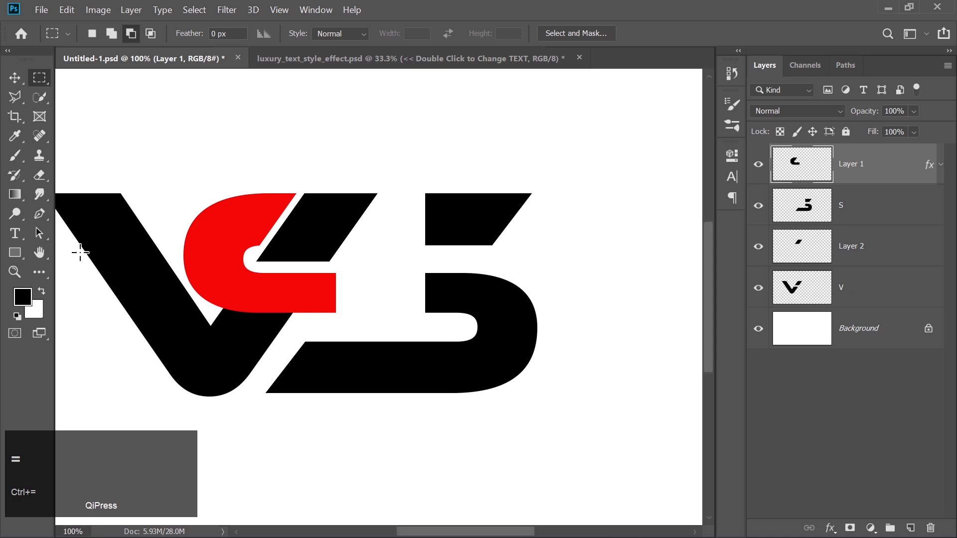
left_click(14, 253)
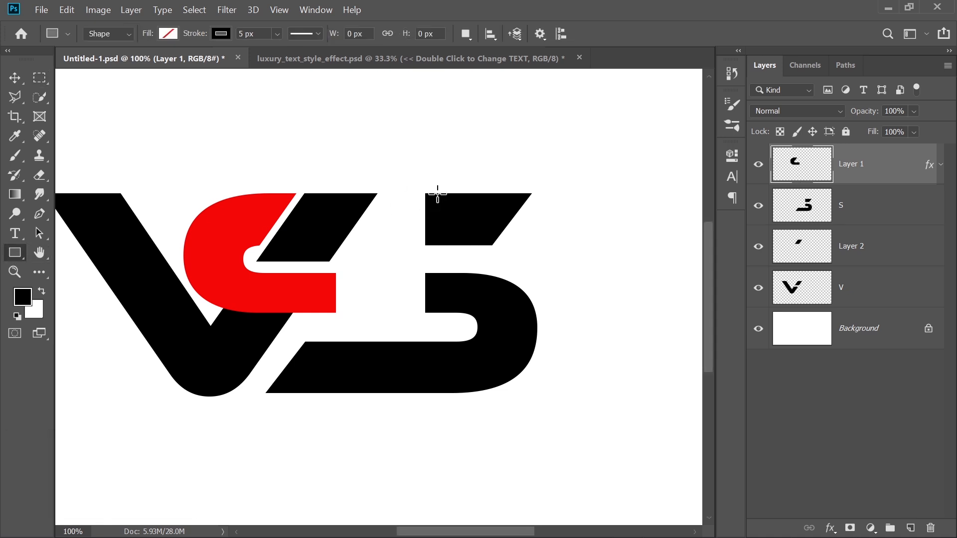
mouse_move(437, 192)
left_mouse_down()
mouse_move(419, 222)
mouse_move(367, 243)
mouse_move(321, 245)
left_mouse_up()
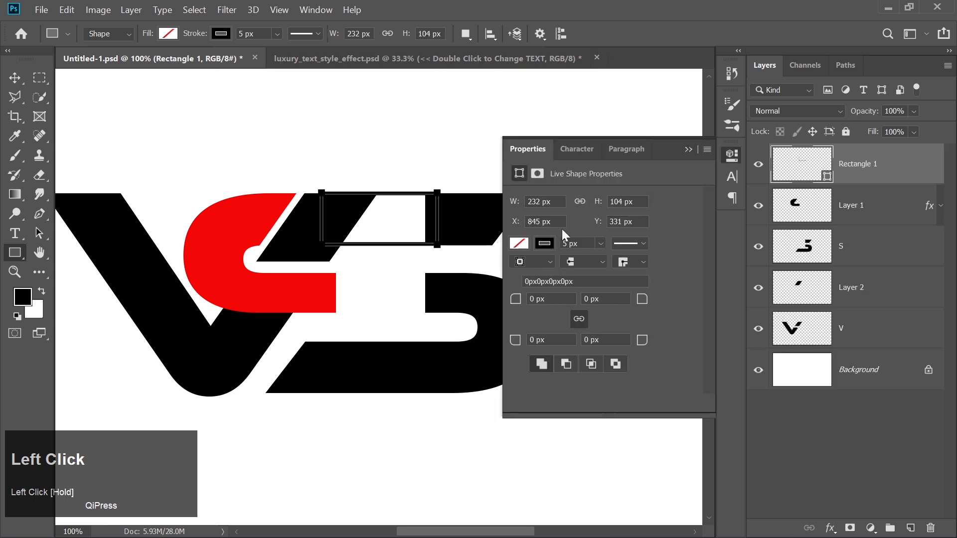
Give the bridging rectangle no stroke and a black fill, and nudge it down to align with the letters' top edge.
left_click(545, 245)
left_click(534, 265)
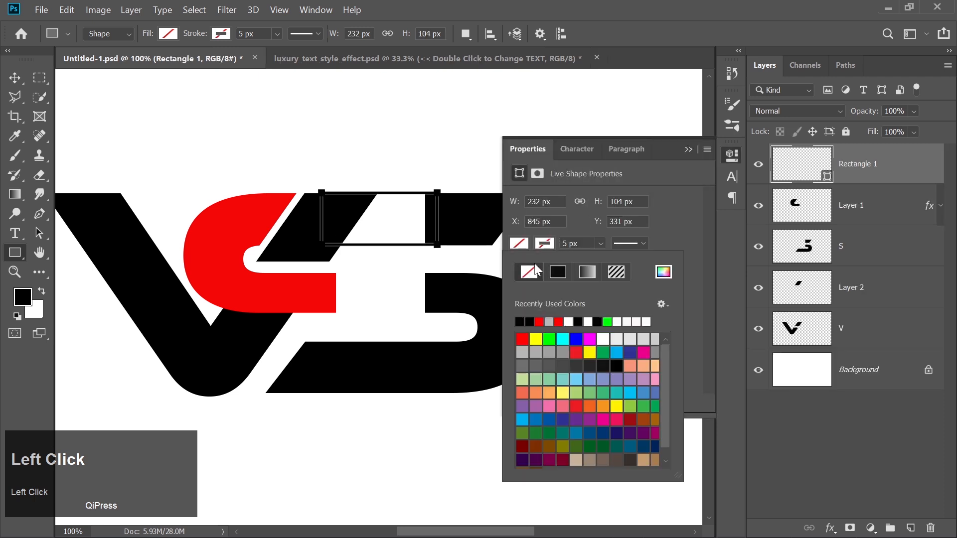
left_click(521, 322)
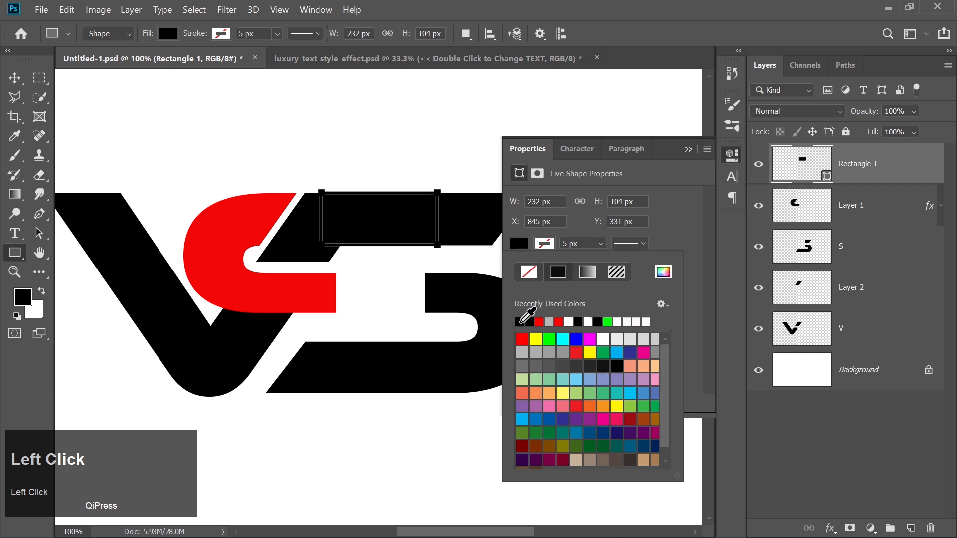
left_click(688, 150)
left_click(688, 150)
left_click(16, 79)
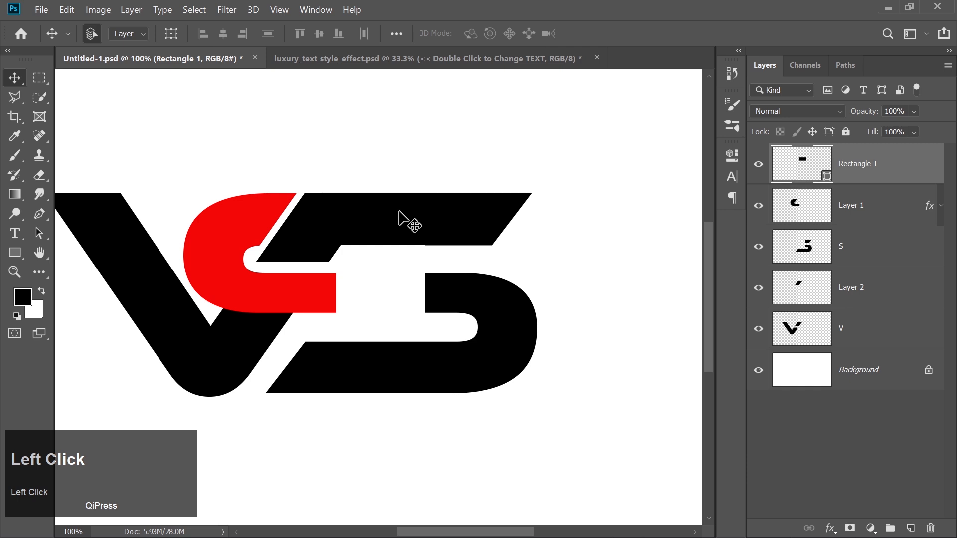
key("Down")
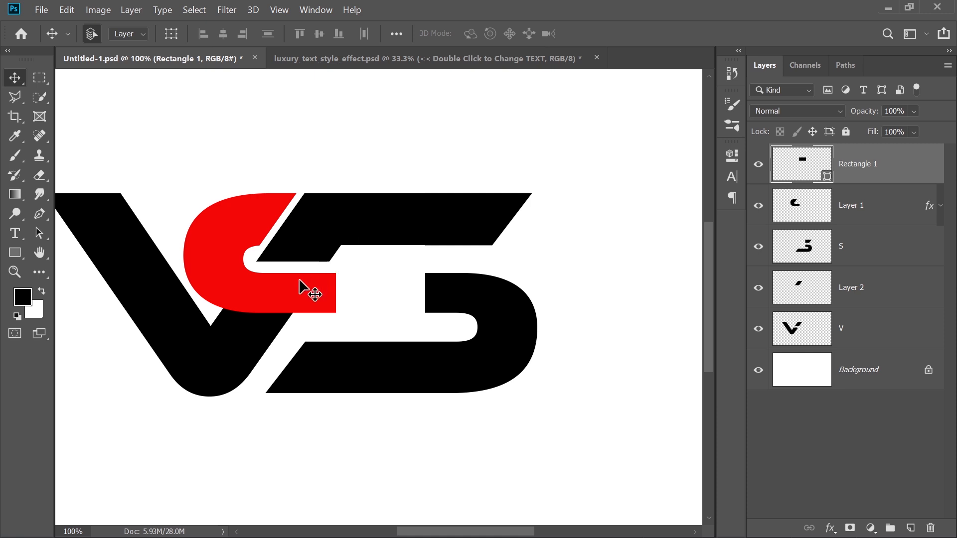
Load the outline of the red curve on Layer 1 as a selection and expand it by 12 pixels.
left_click(287, 291)
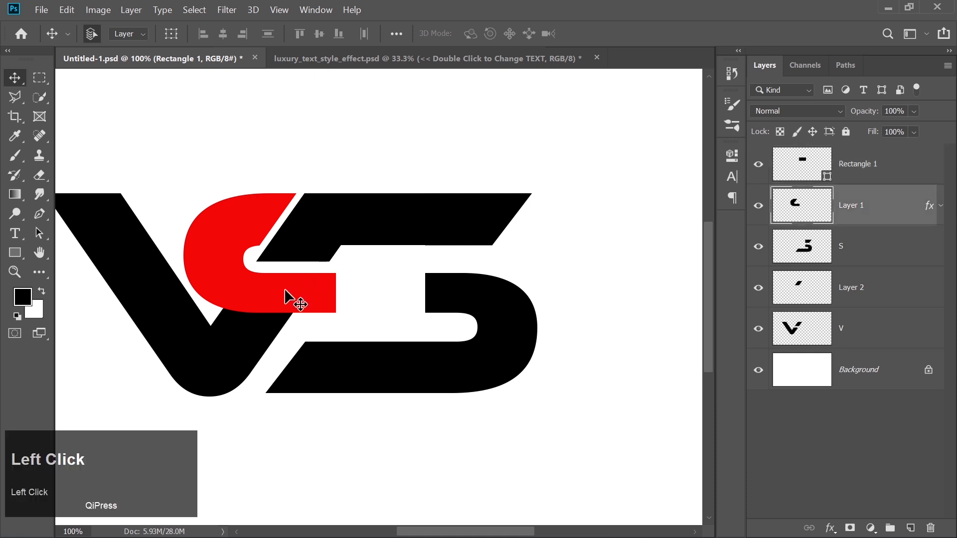
left_click(806, 219, "ctrl")
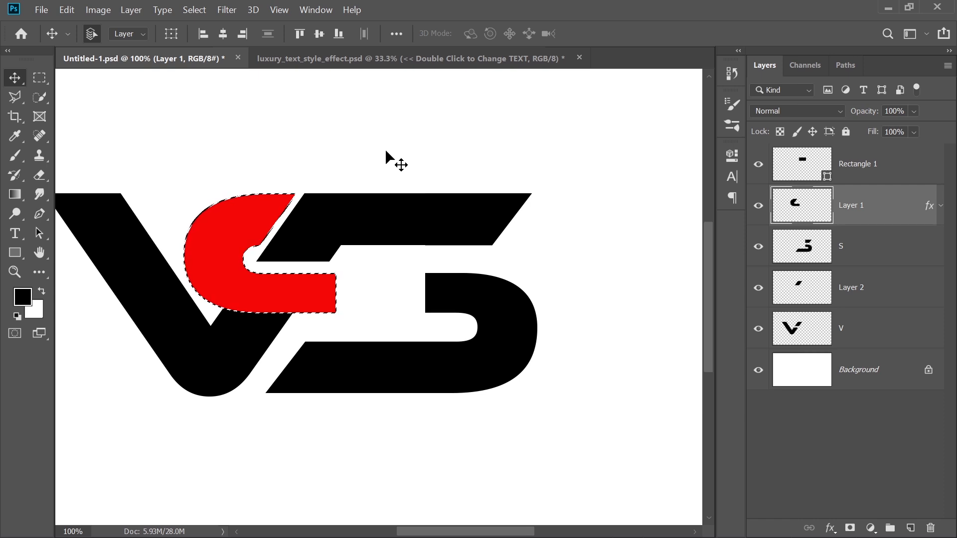
left_click(193, 10)
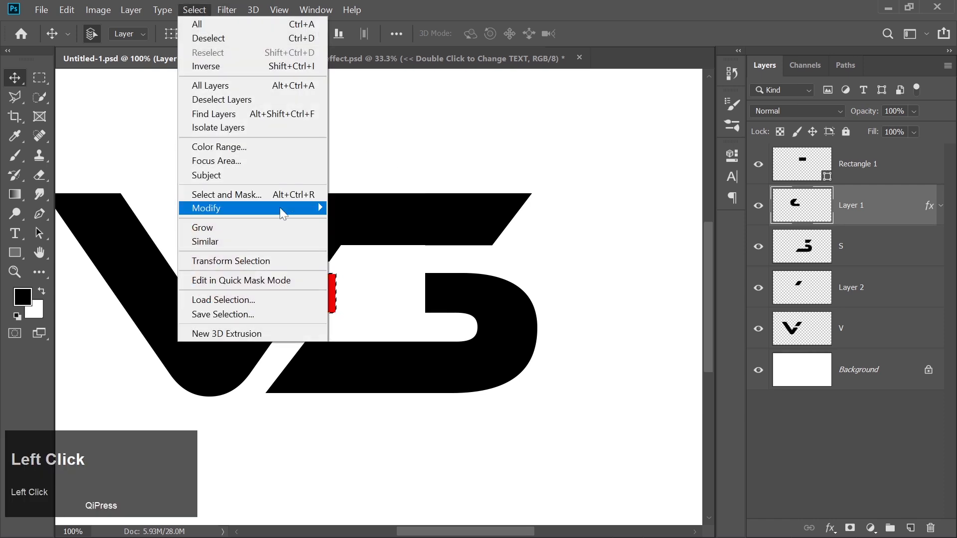
mouse_move(279, 209)
left_click(362, 238)
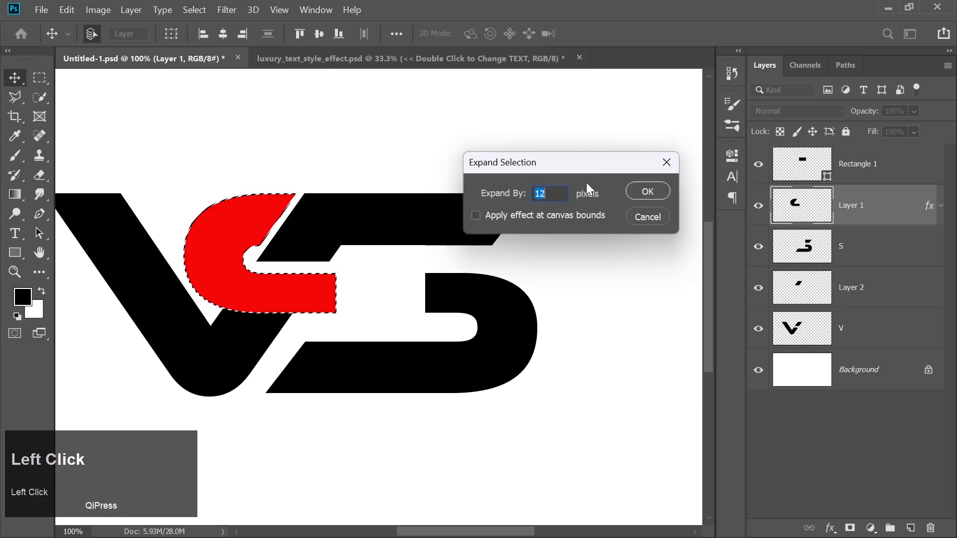
left_click(643, 191)
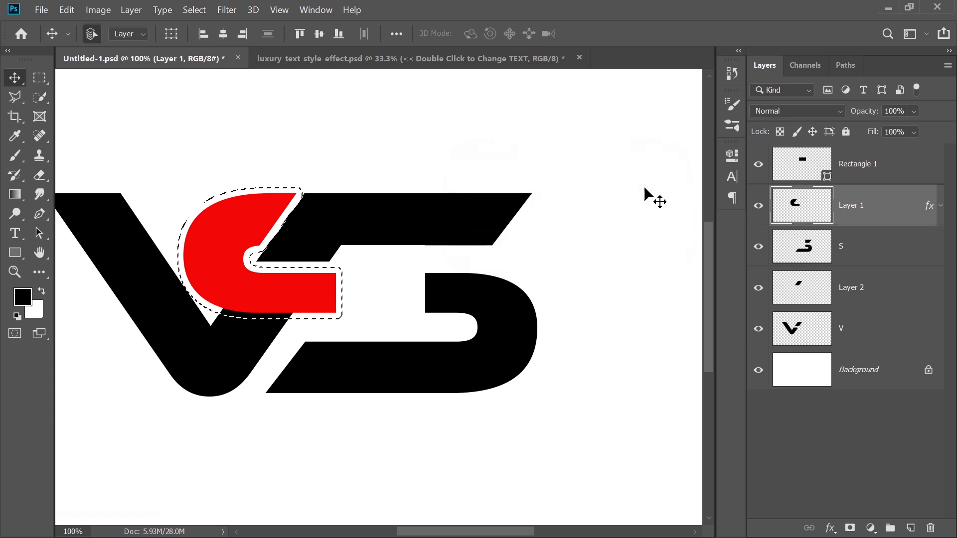
Delete the expanded selection's area from the V layer and clear the selection.
left_click(815, 337)
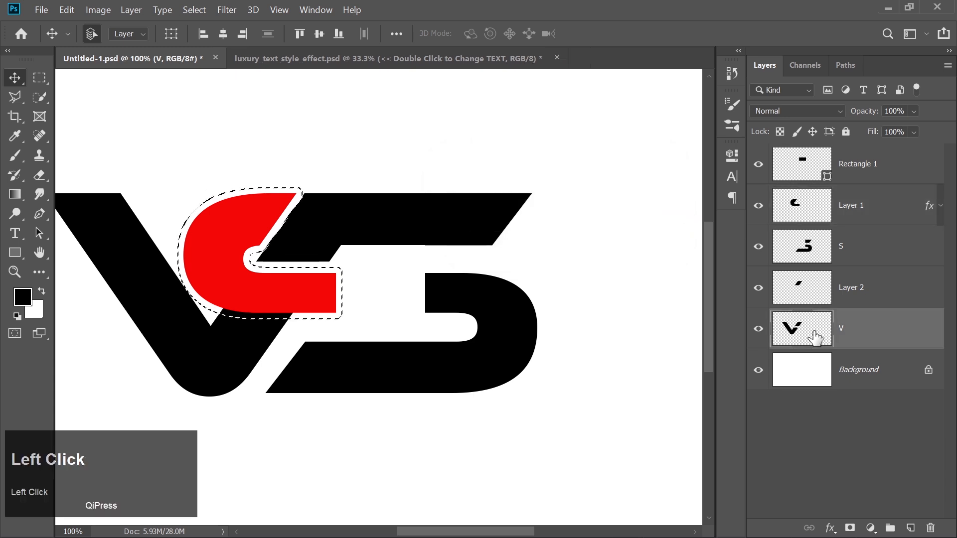
key("Delete")
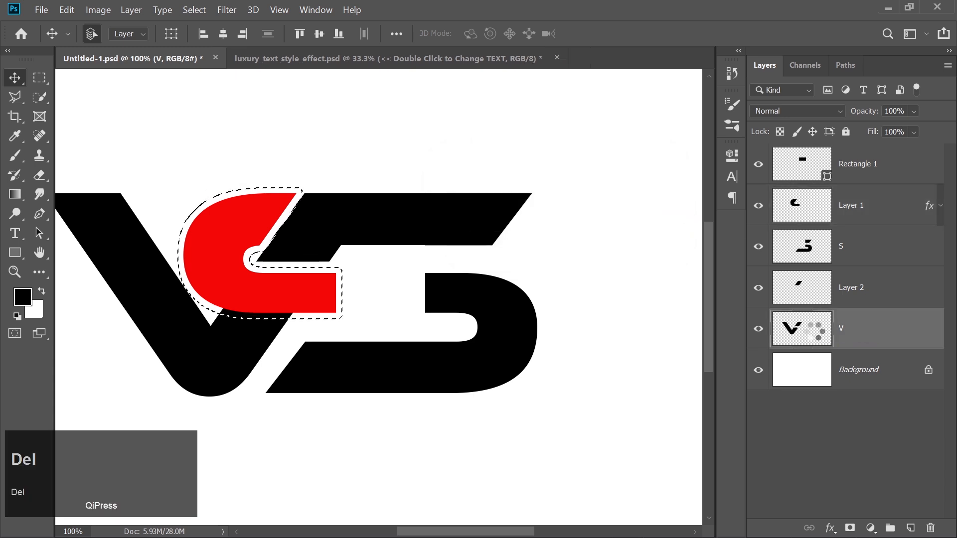
key("ctrl+d")
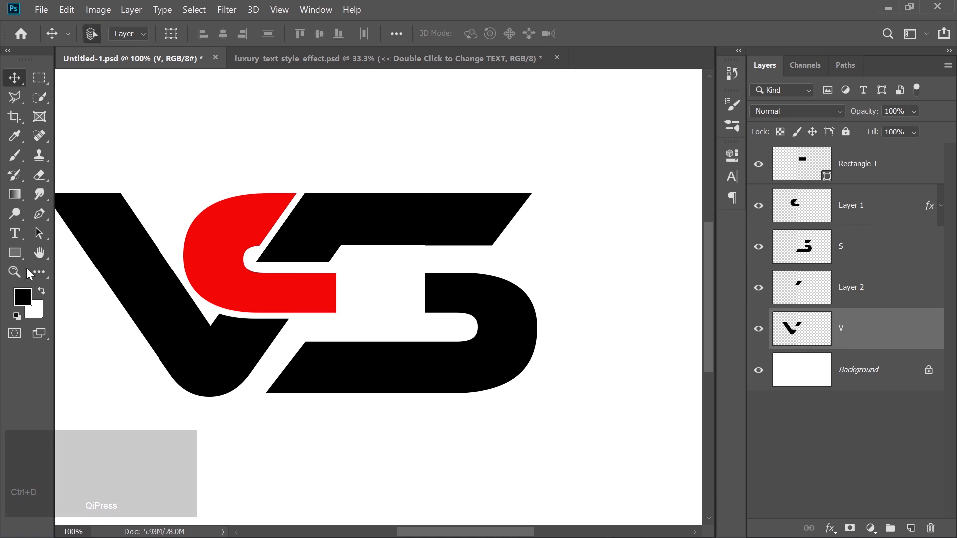
Draw a rectangle about 239 by 79 px bridging the red curve's lower bar and the S's middle bar.
left_click(12, 253)
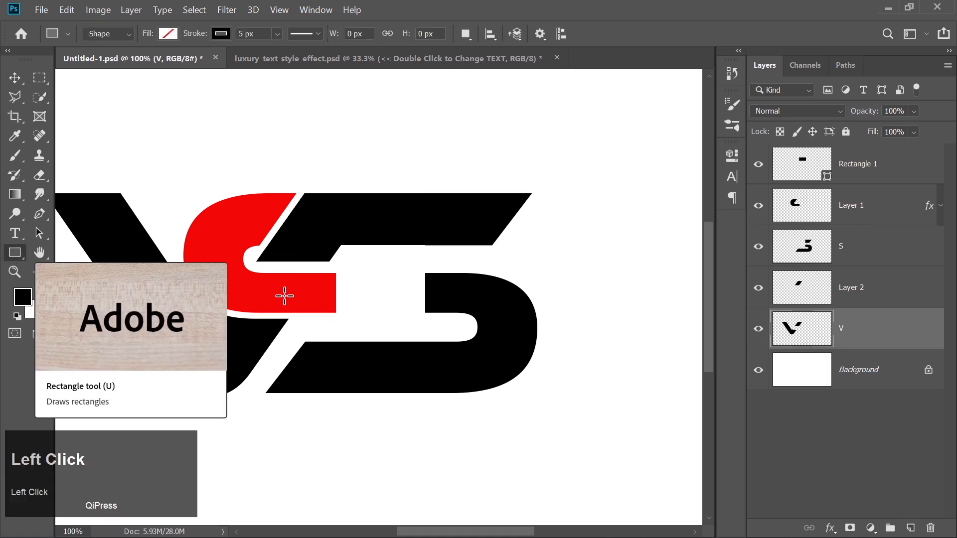
left_click_drag(319, 273, 438, 312)
key("ctrl+equal")
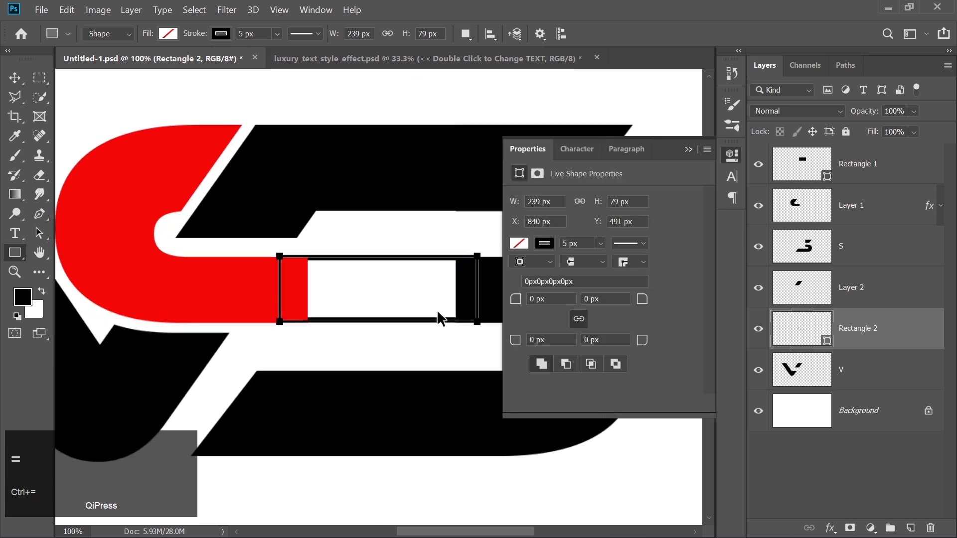
Give the new bridging rectangle no stroke and a red fill.
left_click(546, 243)
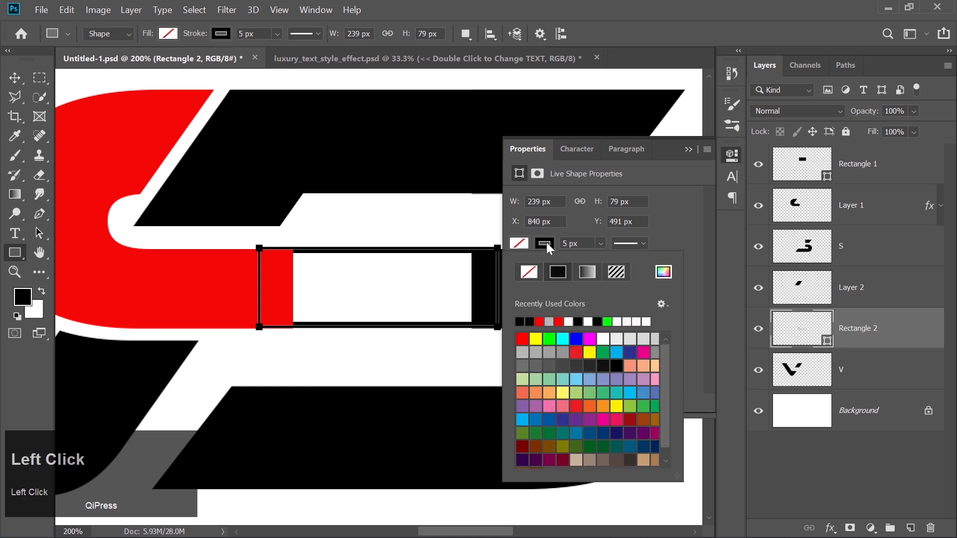
left_click(527, 273)
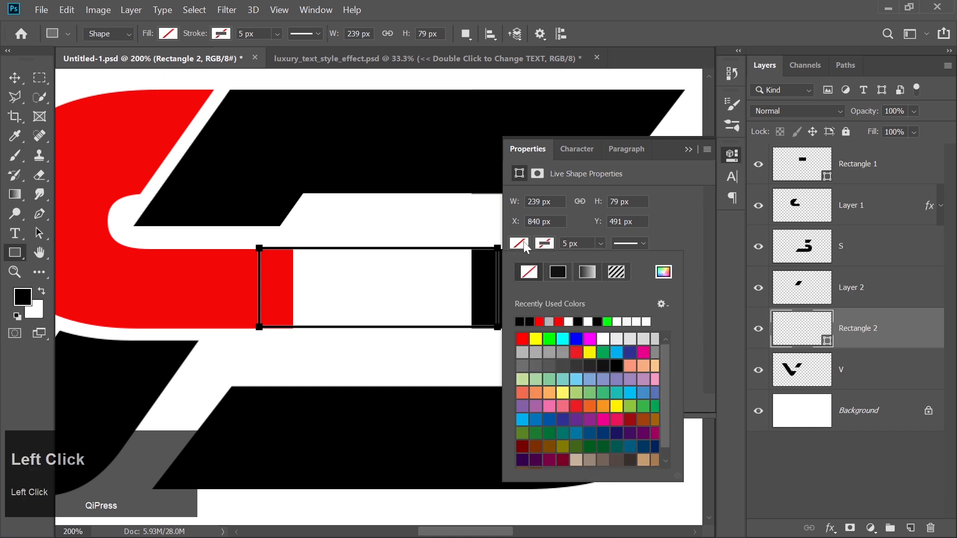
left_click(542, 321)
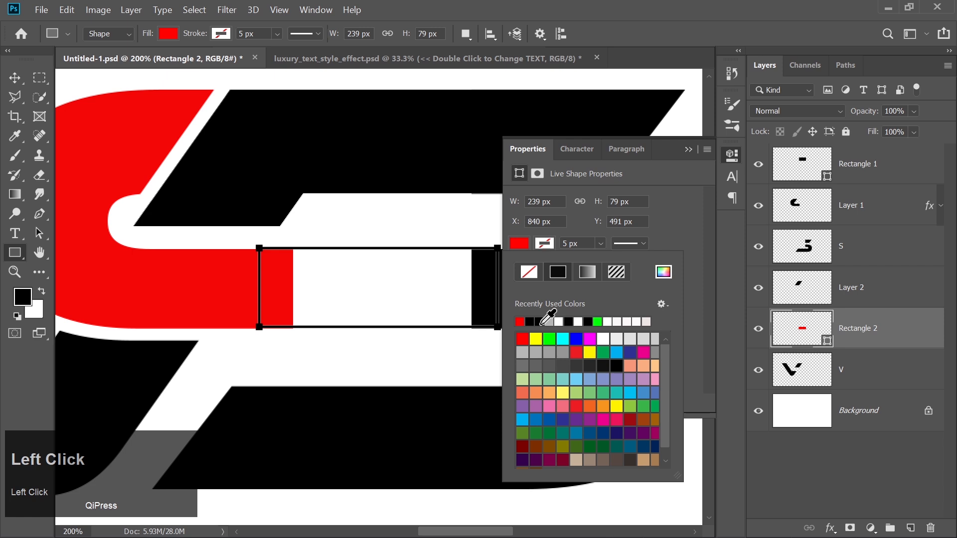
left_click(688, 151)
left_click(689, 150)
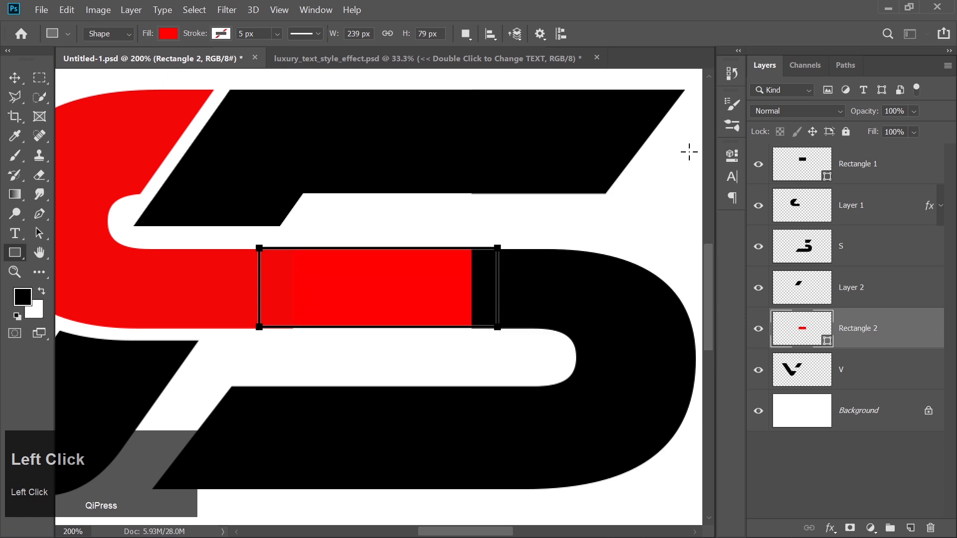
Move the Rectangle 2 layer directly above Layer 1 and nudge the red rectangle into line with the adjoining bars.
left_click(4, 74)
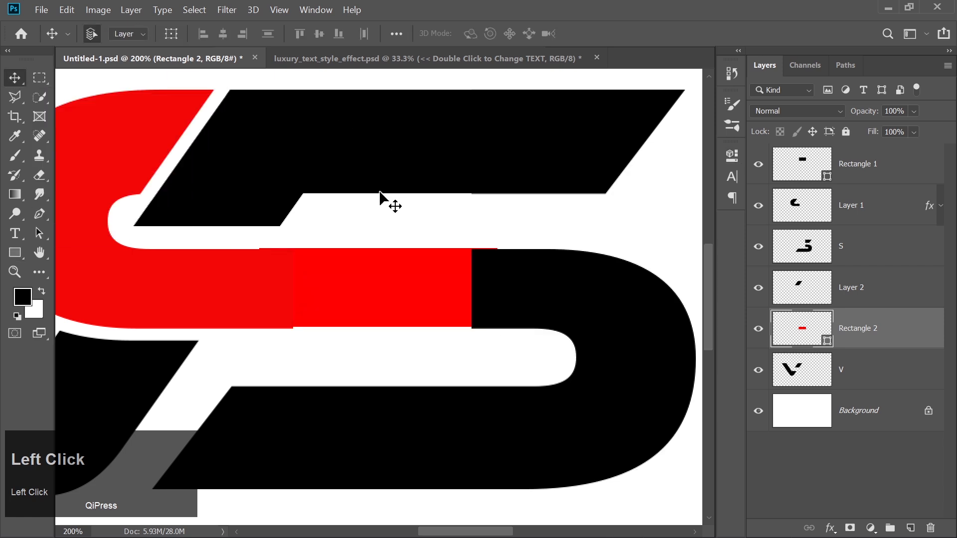
left_click(369, 268)
left_click_drag(868, 335, 856, 196)
key("Down")
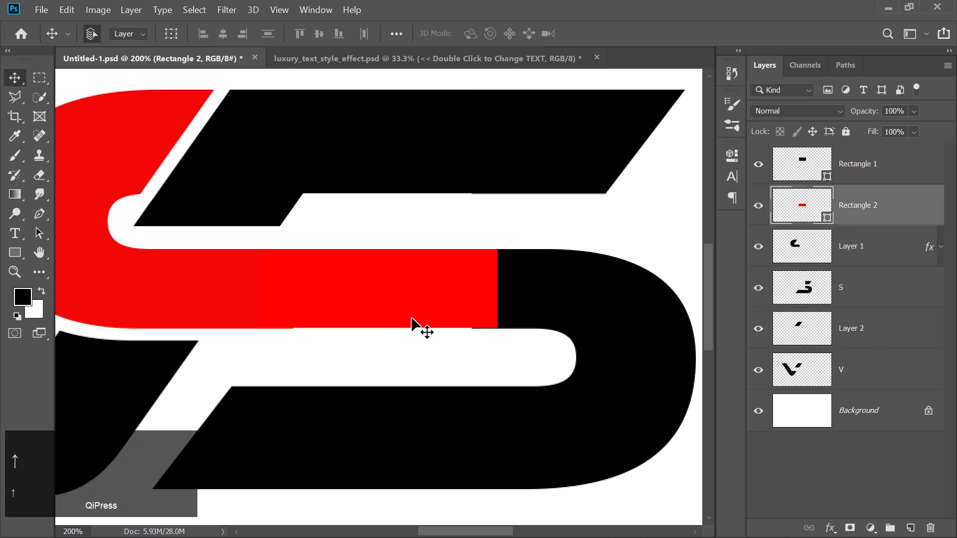
Hide the Background layer and merge all visible logo layers into one.
key("ctrl+minus")
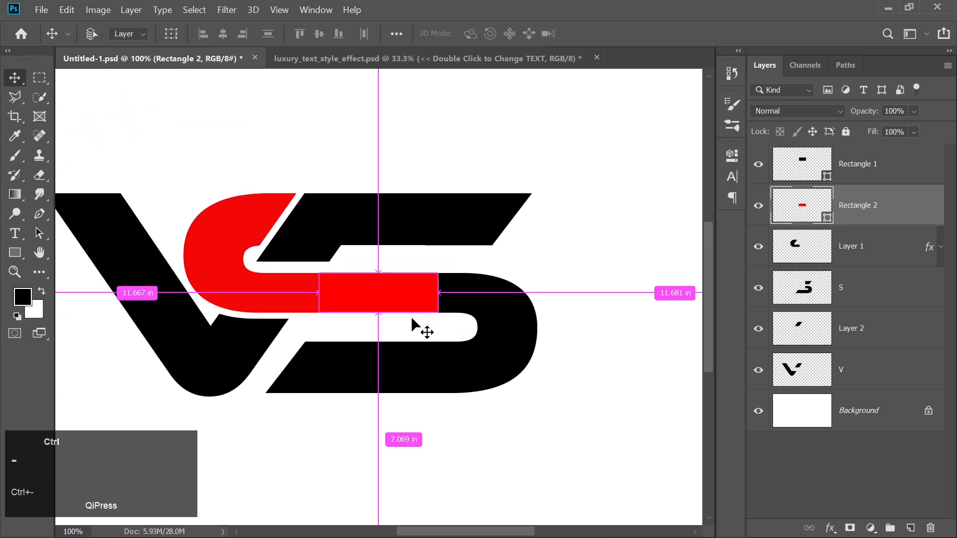
key("ctrl+minus")
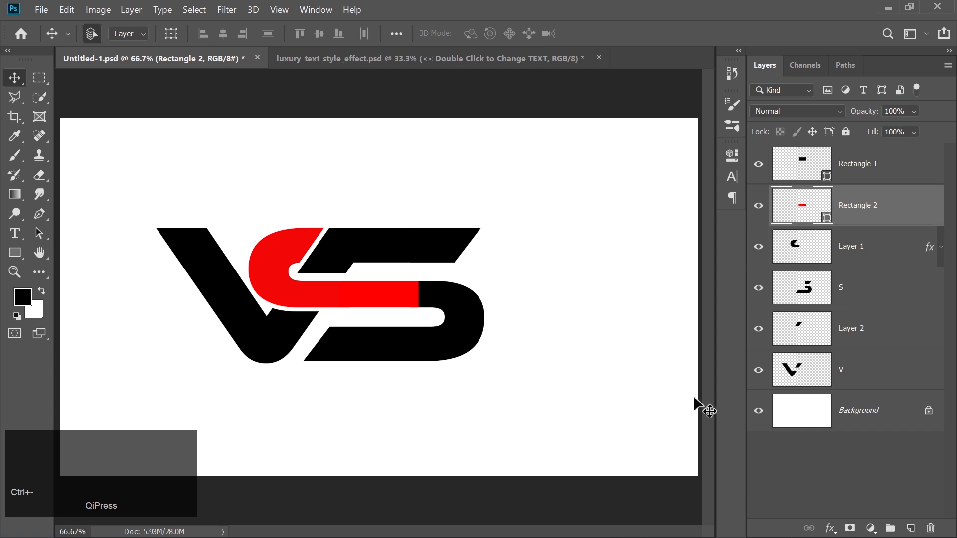
left_click(758, 411)
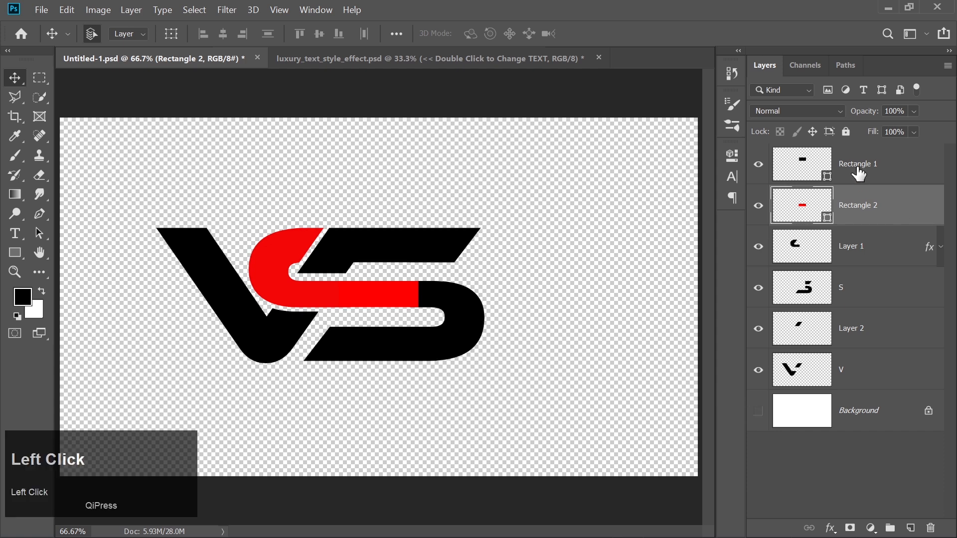
left_click(858, 173)
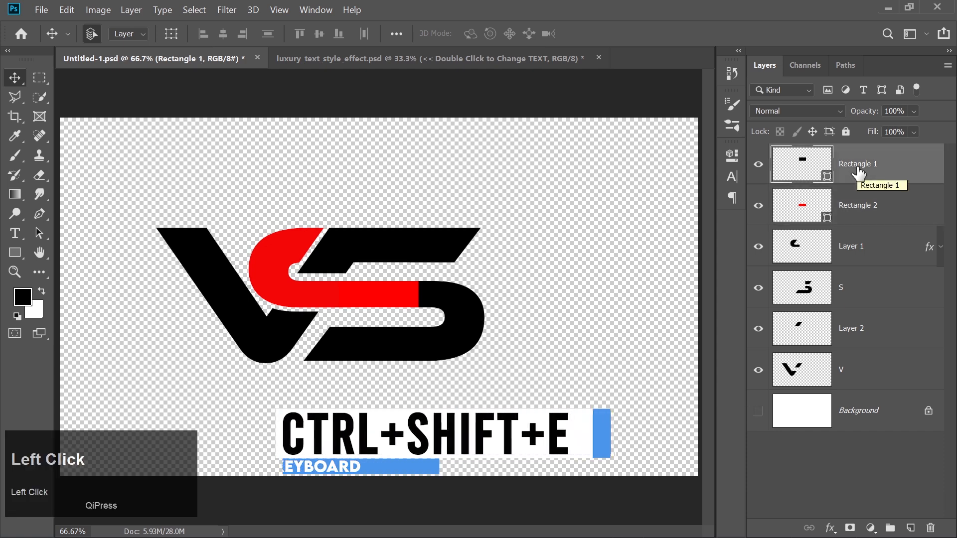
key("ctrl+shift+e")
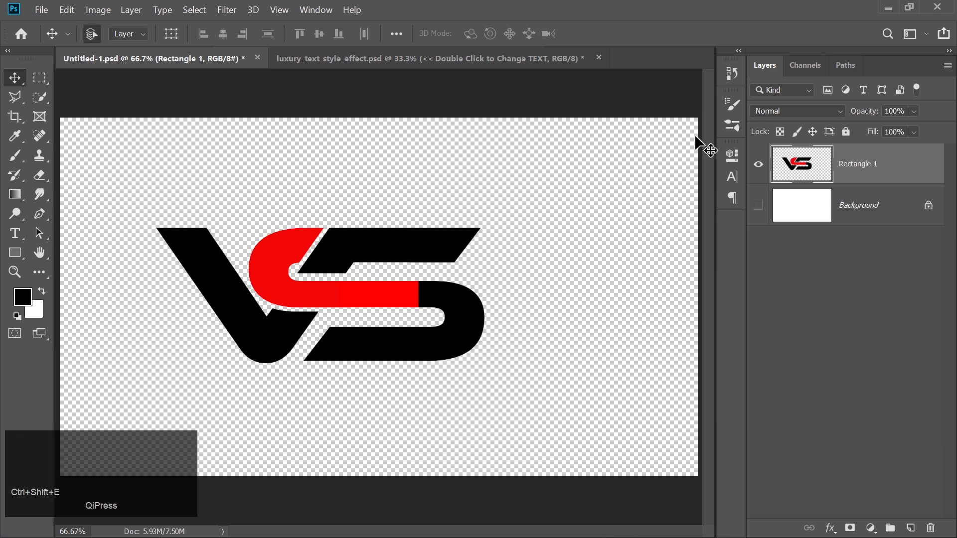
Switch to luxury_text_style_effect.psd and open its text smart object for editing, without resolving the missing fonts.
left_click(432, 64)
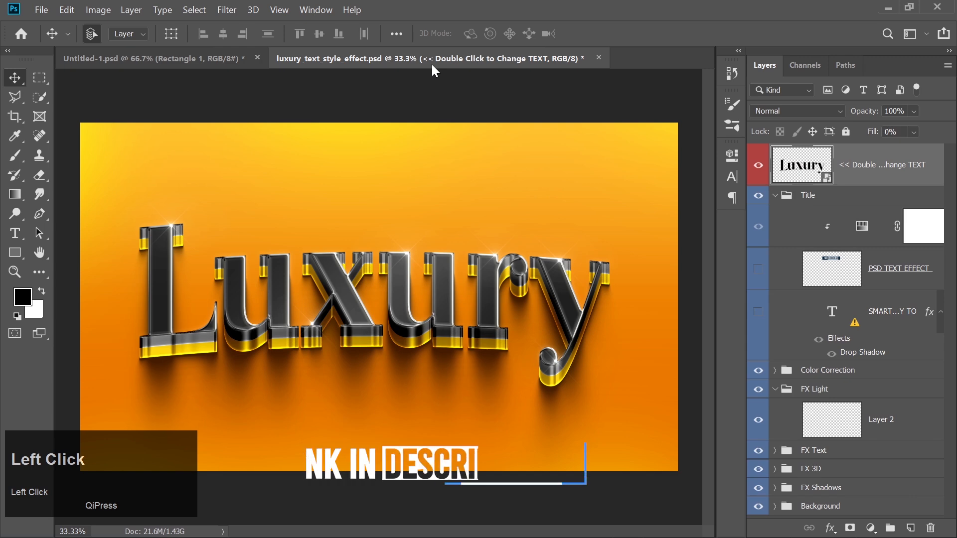
double_click(795, 175)
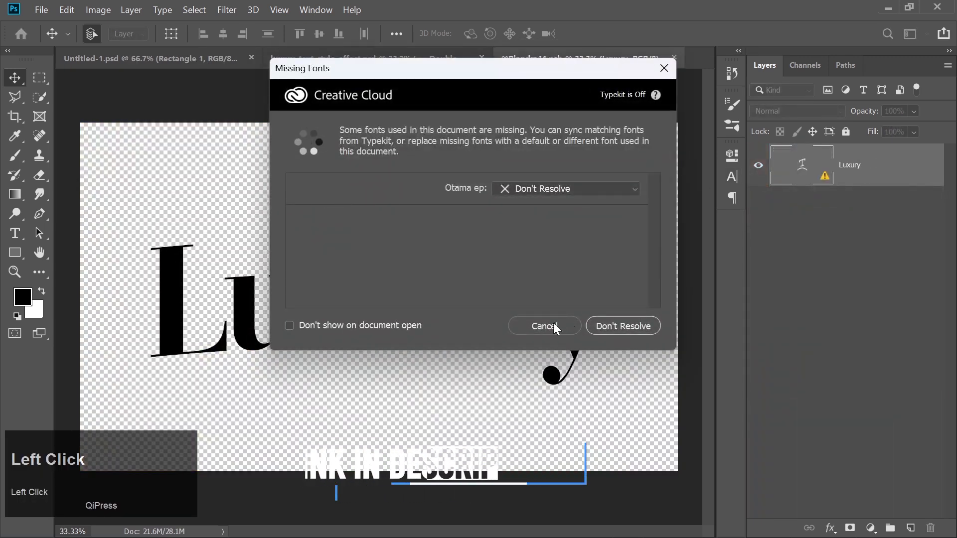
left_click(553, 322)
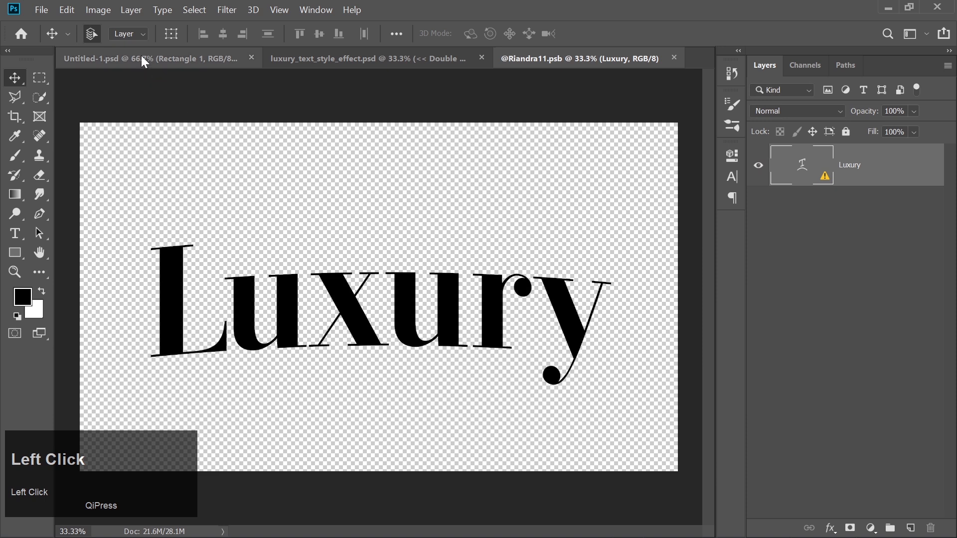
Copy the merged VS logo from Untitled-1.psd into the opened smart object document, near the canvas centre.
left_click(142, 58)
left_click_drag(329, 302, 464, 259)
left_click_drag(364, 324, 362, 324)
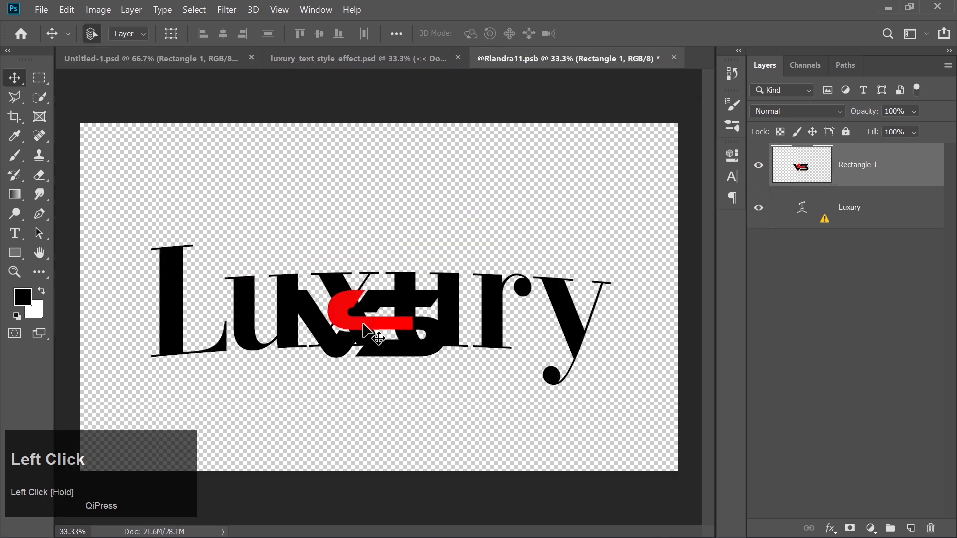
Hide the Luxury text layer, then scale the VS logo up to about twice its size and centre it on the canvas.
left_click(758, 208)
key("ctrl+t")
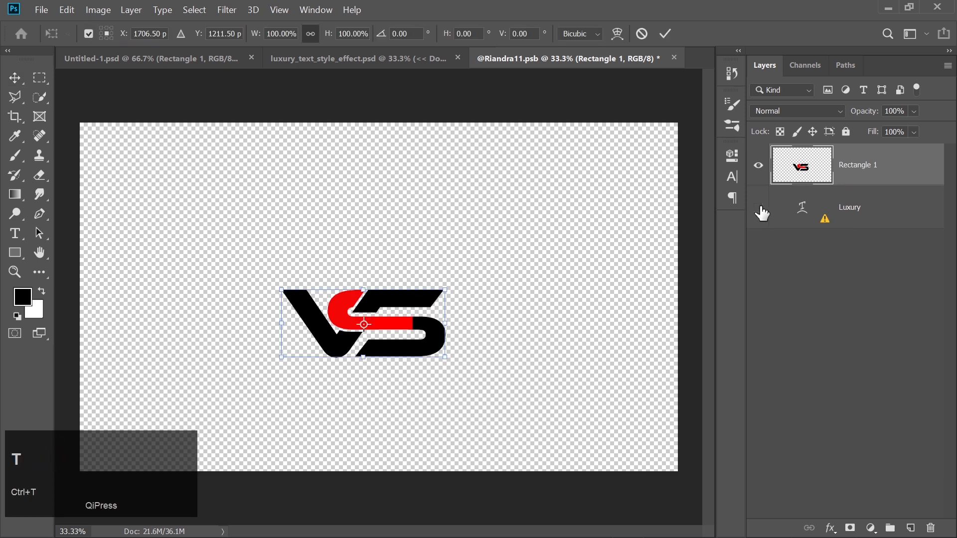
left_click_drag(445, 289, 617, 179)
left_click_drag(600, 292, 507, 313)
left_click_drag(507, 314, 516, 305)
key("Return")
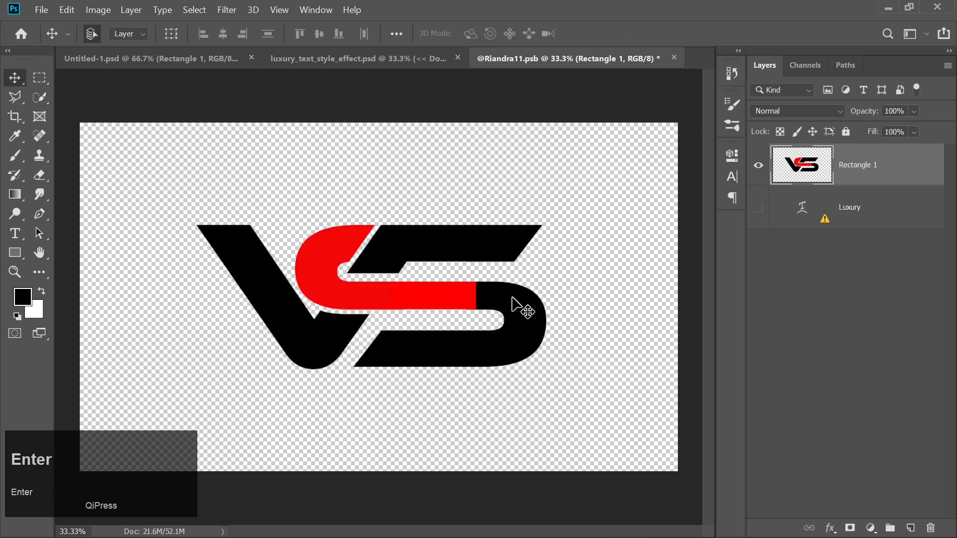
Close the smart object document with its changes saved and return to luxury_text_style_effect.psd.
left_click(676, 57)
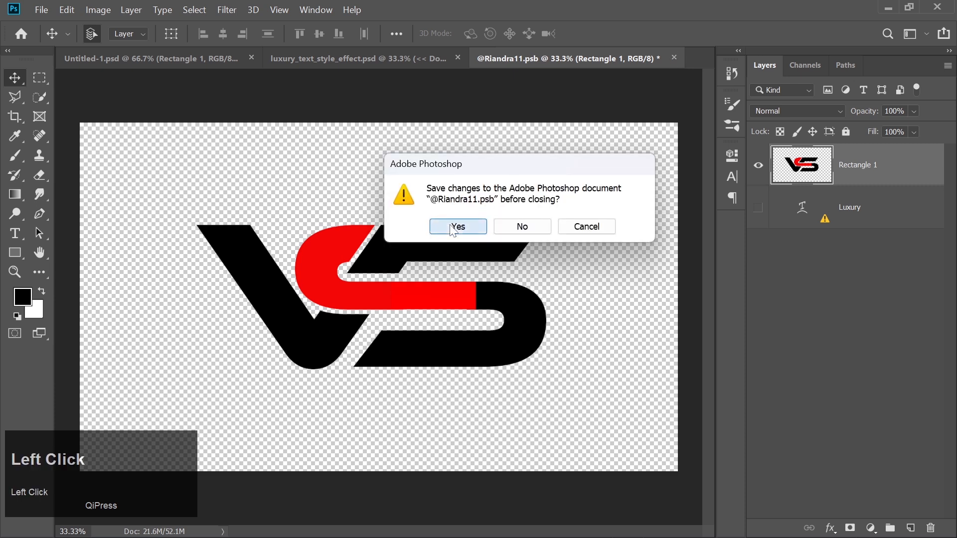
left_click(452, 228)
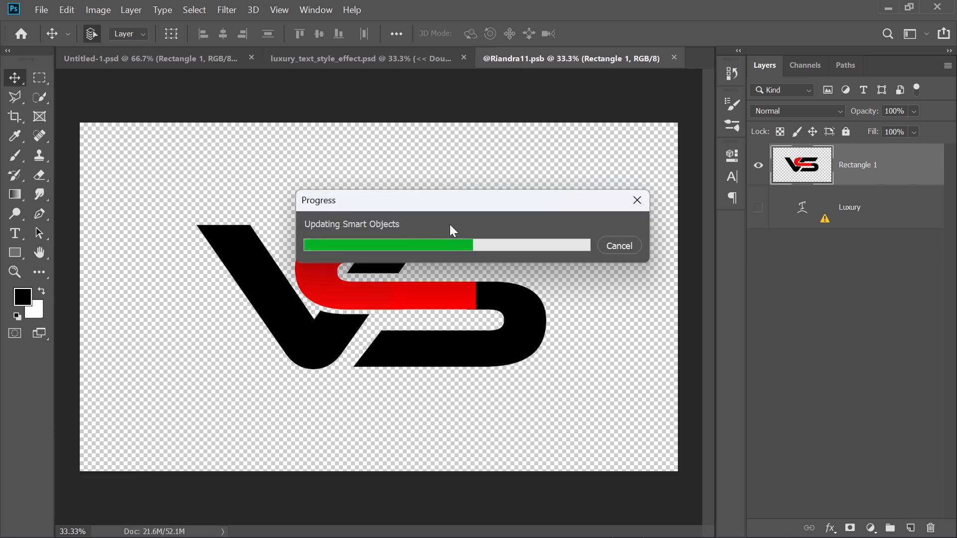
left_click(446, 64)
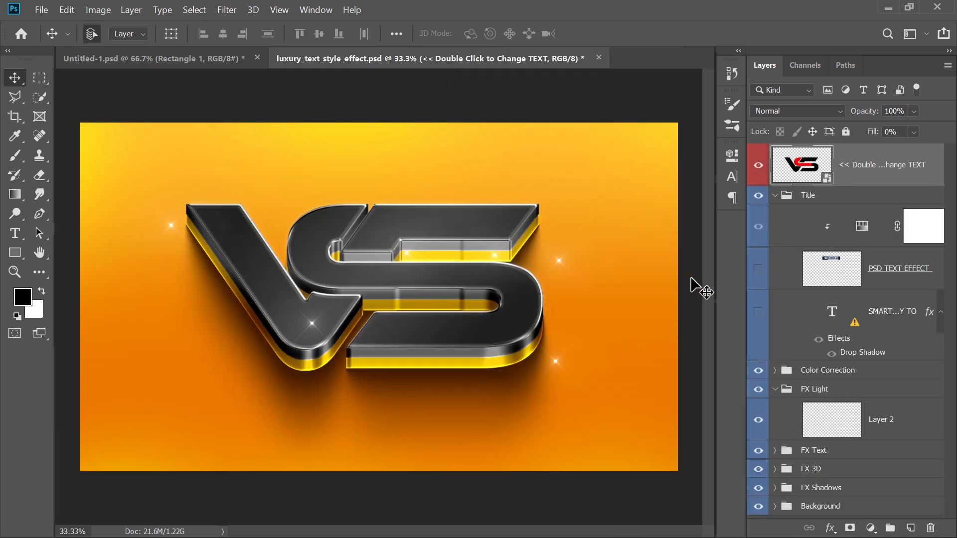